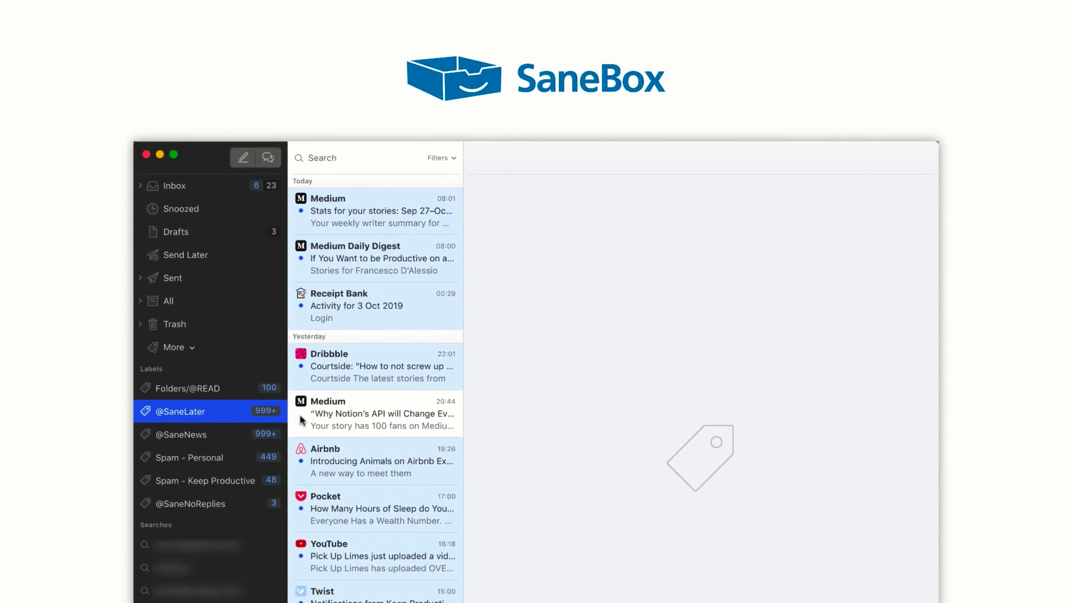
pyautogui.click(357, 418)
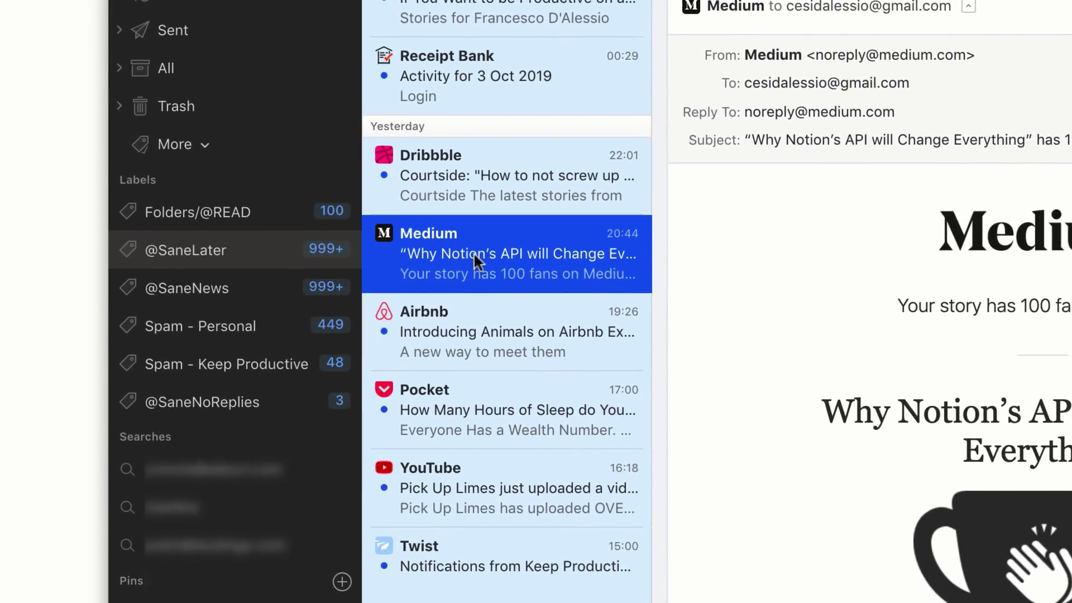
pyautogui.click(508, 193)
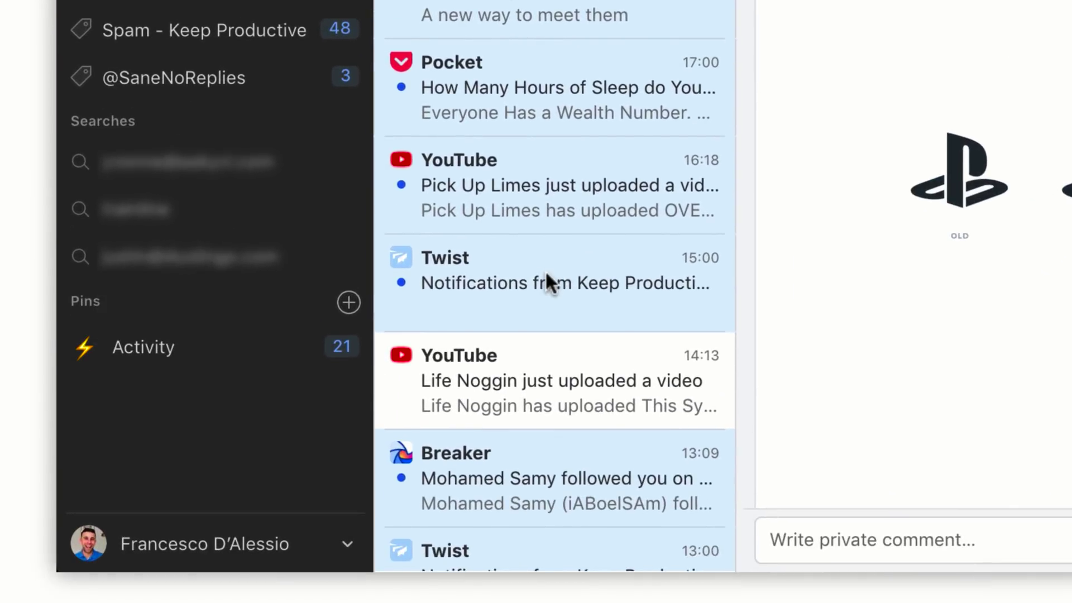
pyautogui.moveTo(545, 269); pyautogui.dragTo(294, 112)
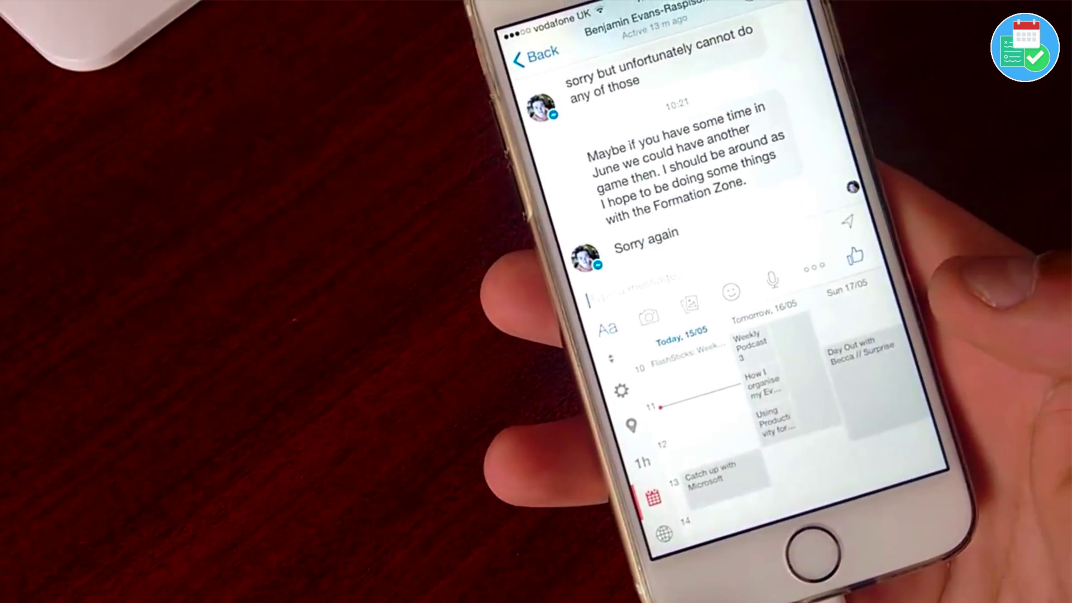
pyautogui.scroll(-3, 826, 363)
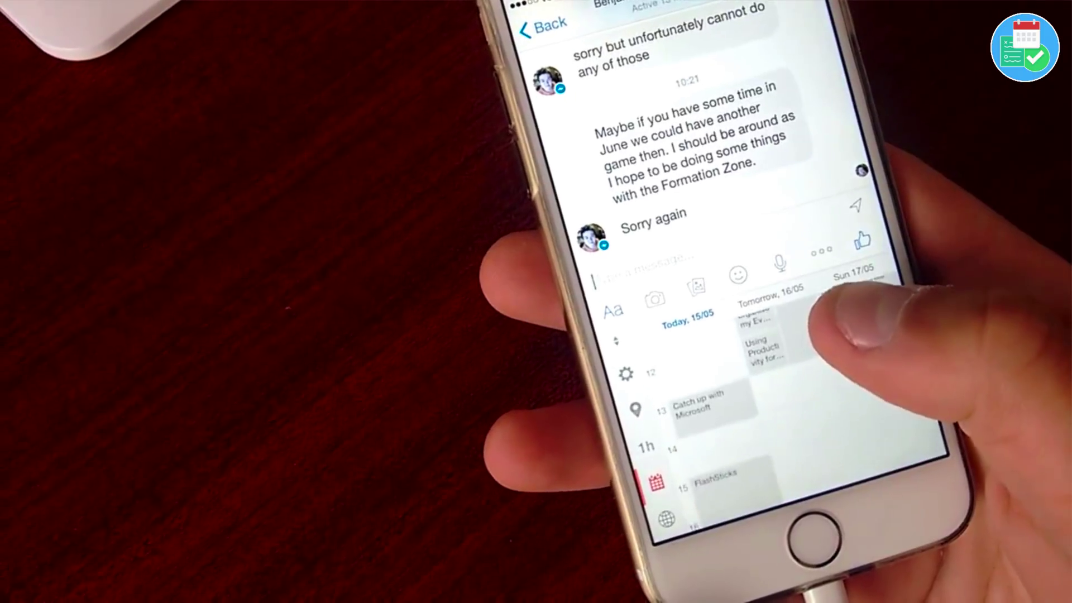
pyautogui.scroll(2, 826, 363)
pyautogui.scroll(-2, 827, 363)
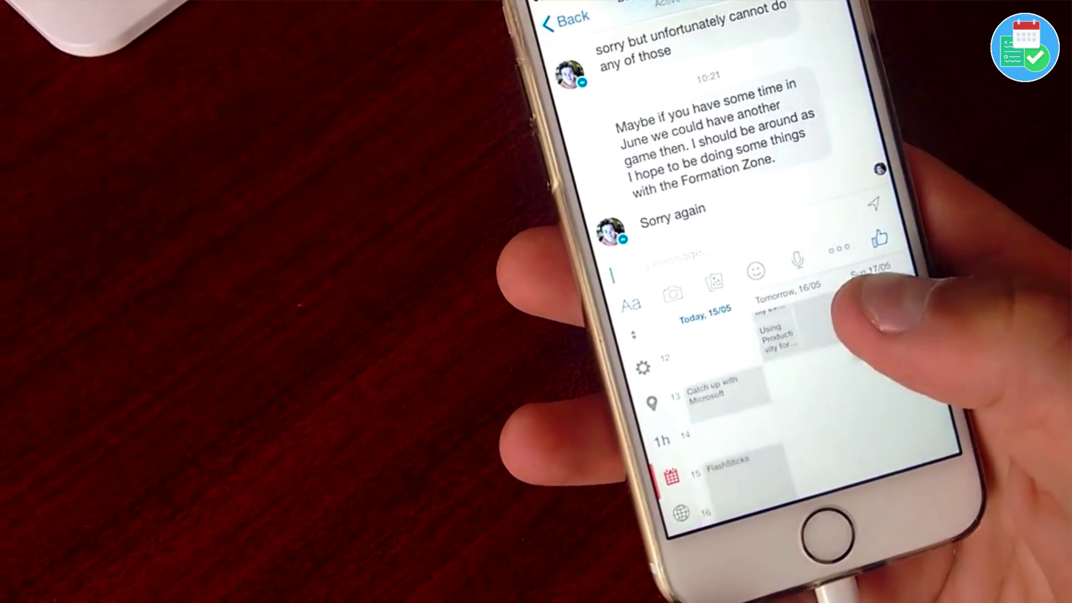
pyautogui.scroll(2, 826, 363)
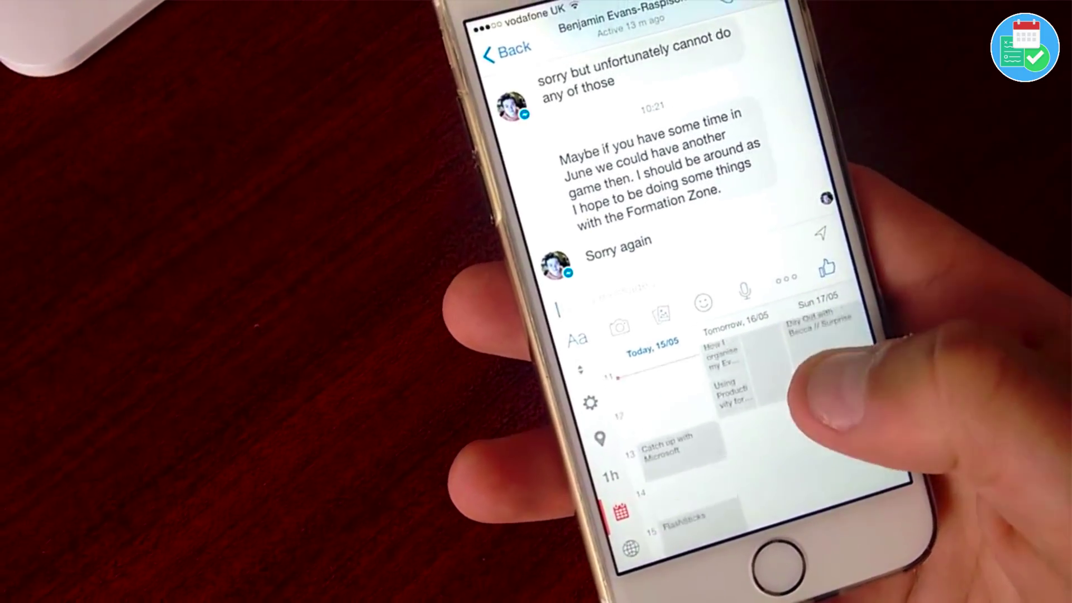
pyautogui.hscroll(5, 781, 419)
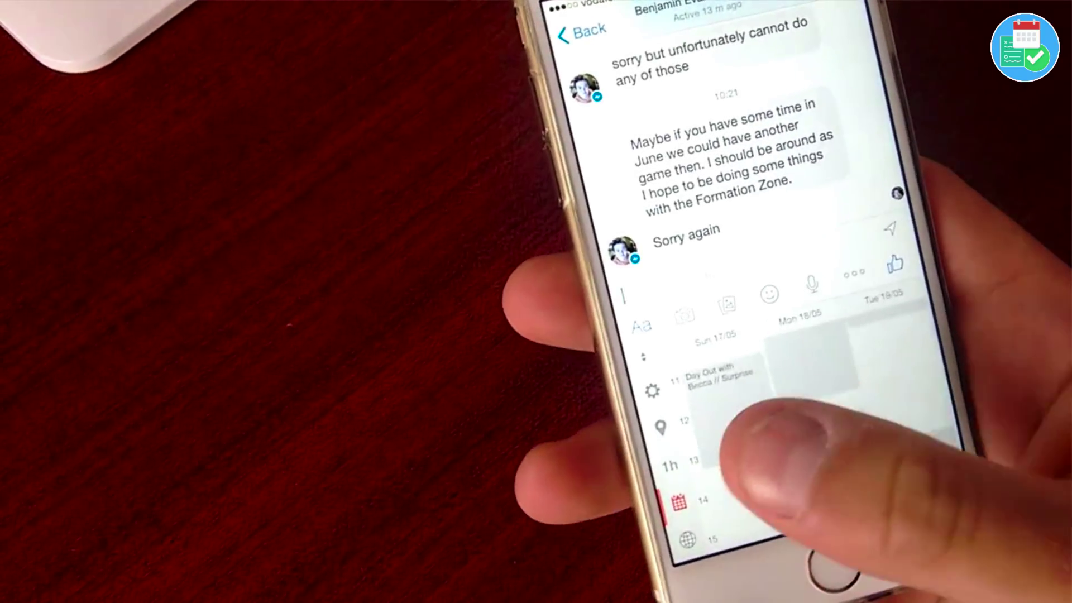
pyautogui.hscroll(-5, 782, 424)
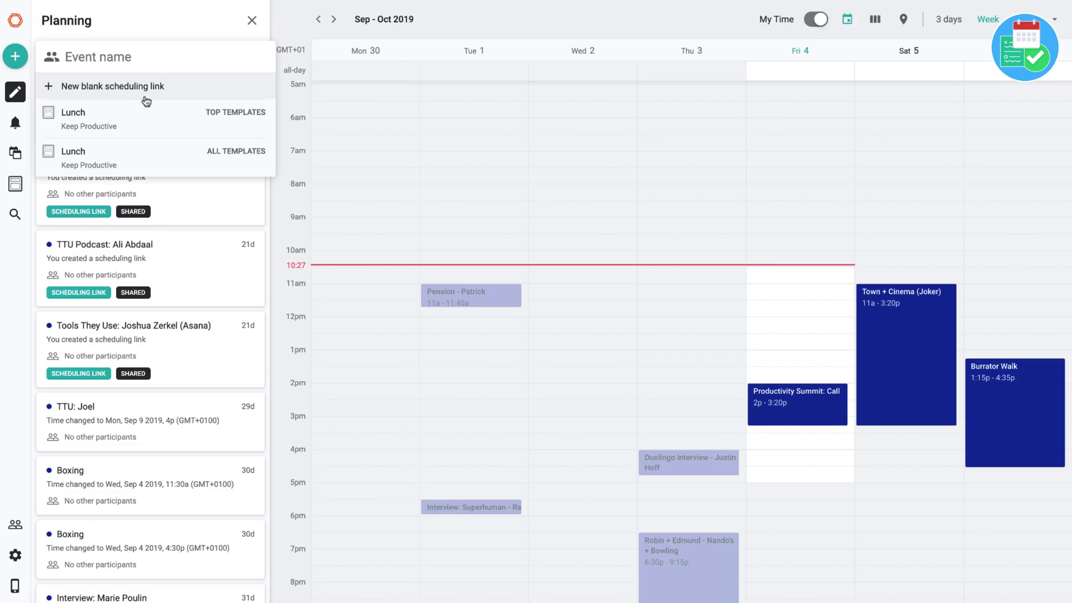
# Step: Create a new 'Interview' scheduling link where invitees can schedule specific times
pyautogui.write('Interview')
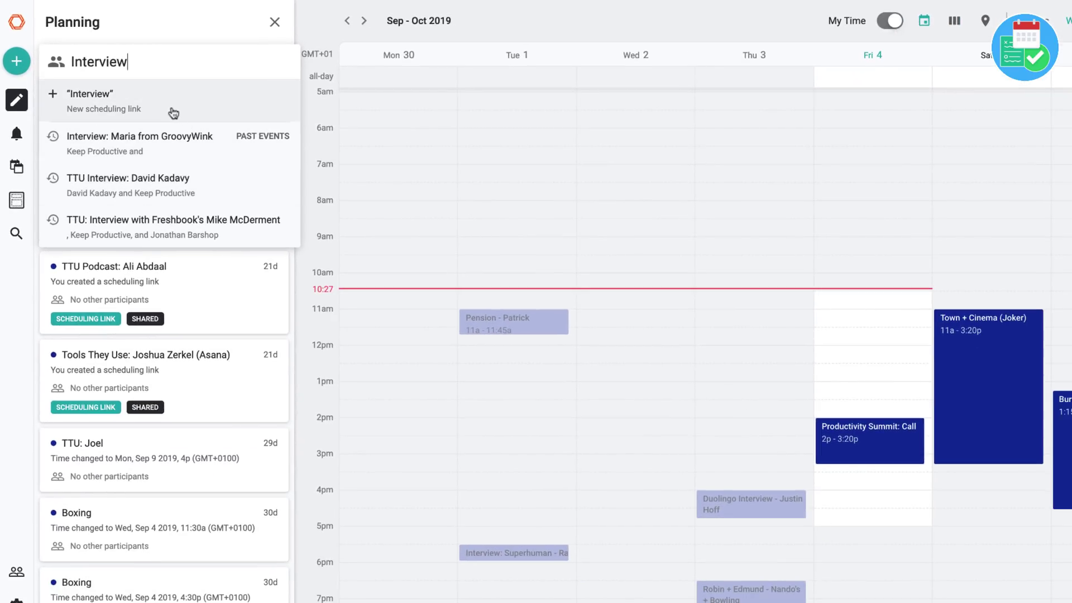
pyautogui.click(173, 111)
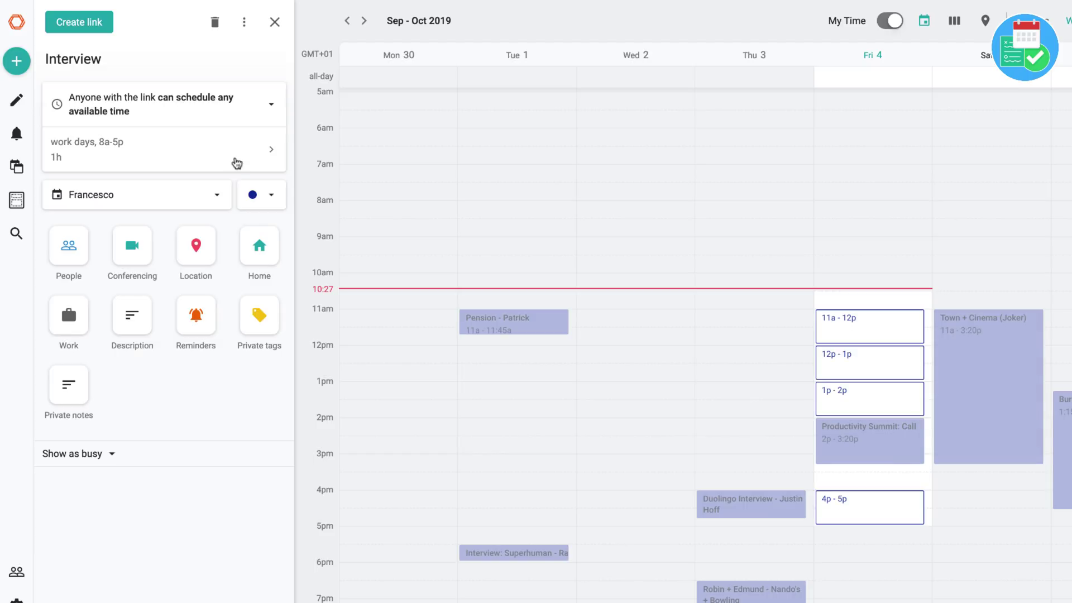
pyautogui.click(225, 117)
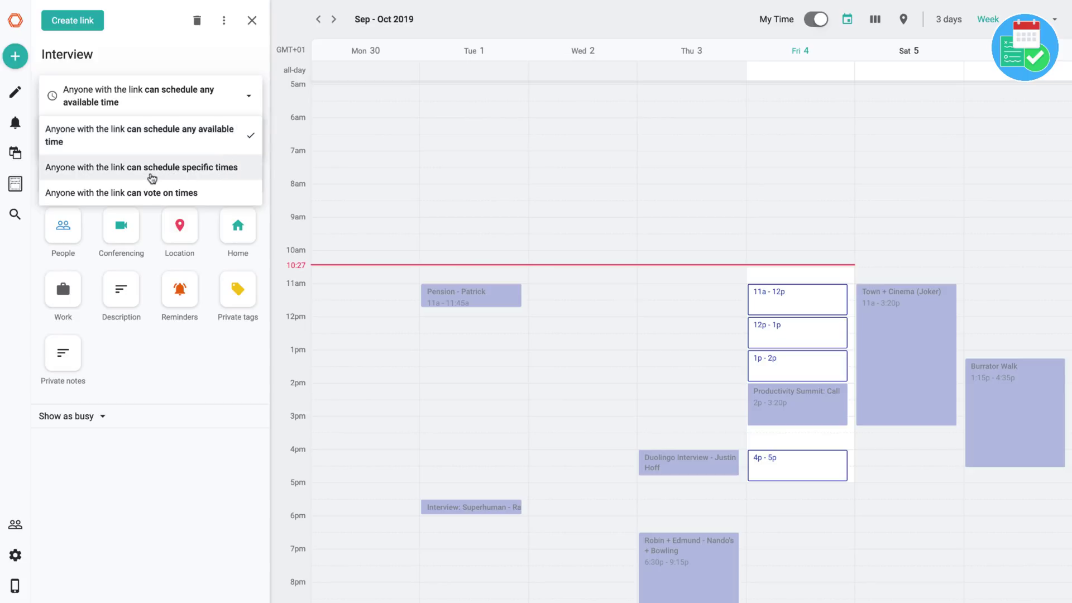
pyautogui.click(153, 177)
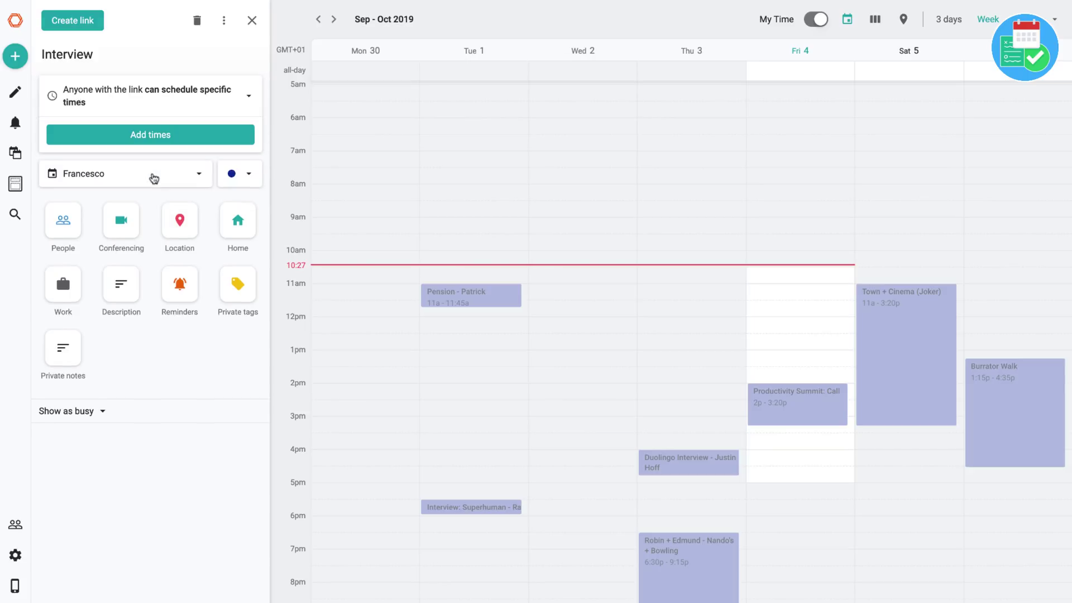
# Step: Offer slots Thu 3 at 11a, 12p, 1p and Fri 4 at 11:30a, 1p, 4p
pyautogui.click(706, 290)
pyautogui.click(718, 330)
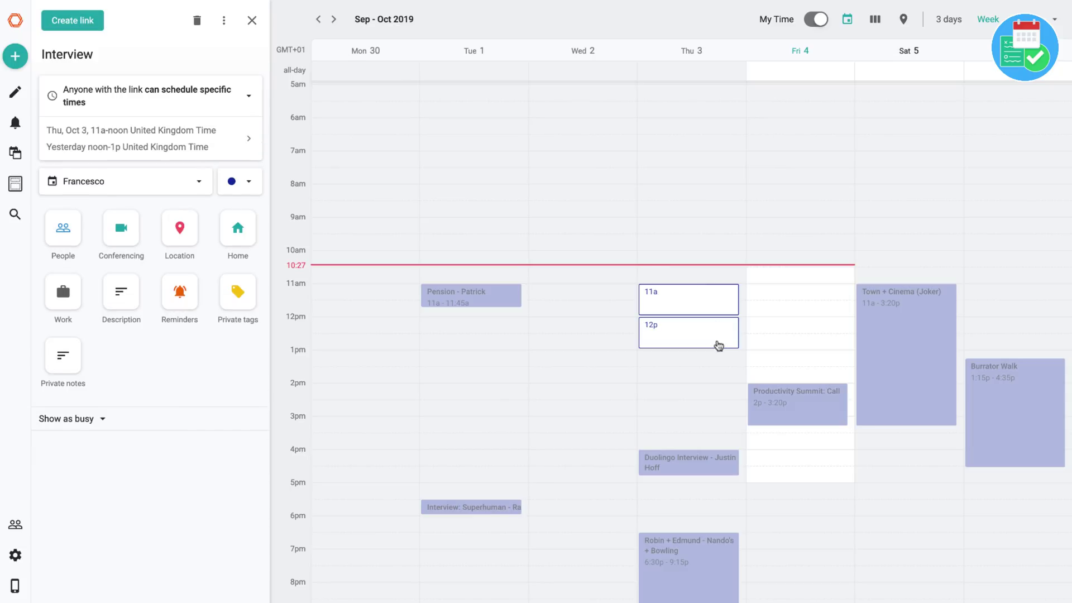
pyautogui.click(717, 366)
pyautogui.click(787, 311)
pyautogui.click(792, 356)
pyautogui.click(812, 454)
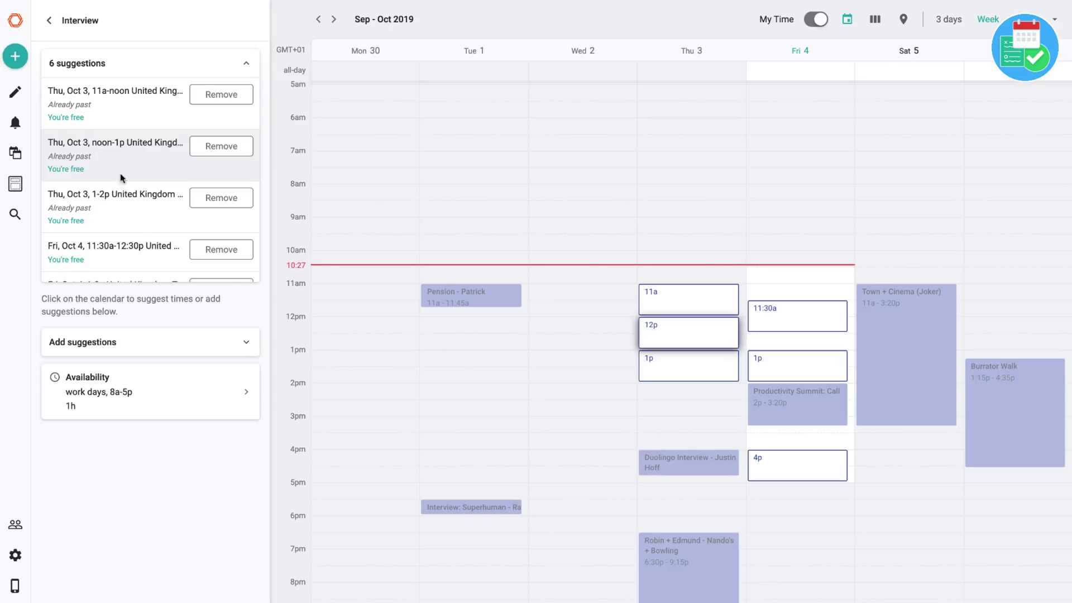
# Step: In the availability settings, exclude Fridays and remove the Friday 11:30a, 1p and 4p slots
pyautogui.scroll(-2, 133, 181)
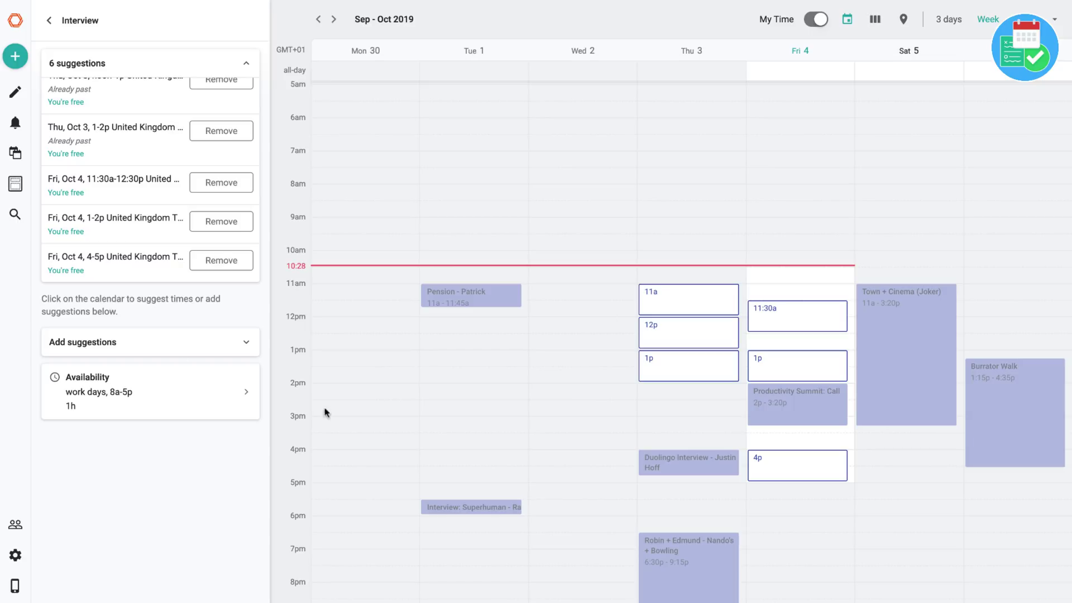
pyautogui.click(234, 404)
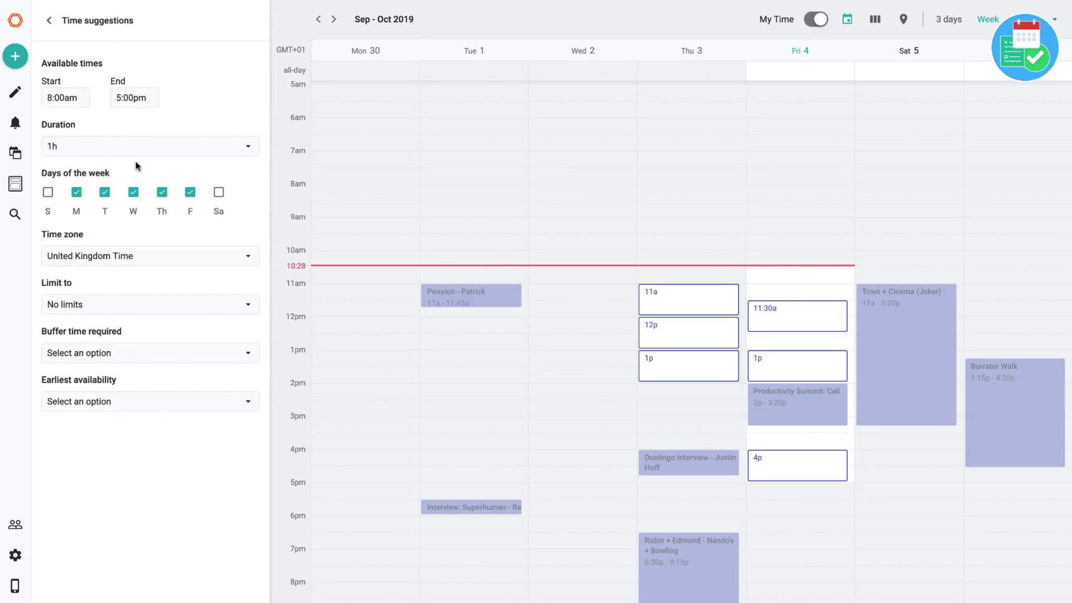
pyautogui.click(190, 193)
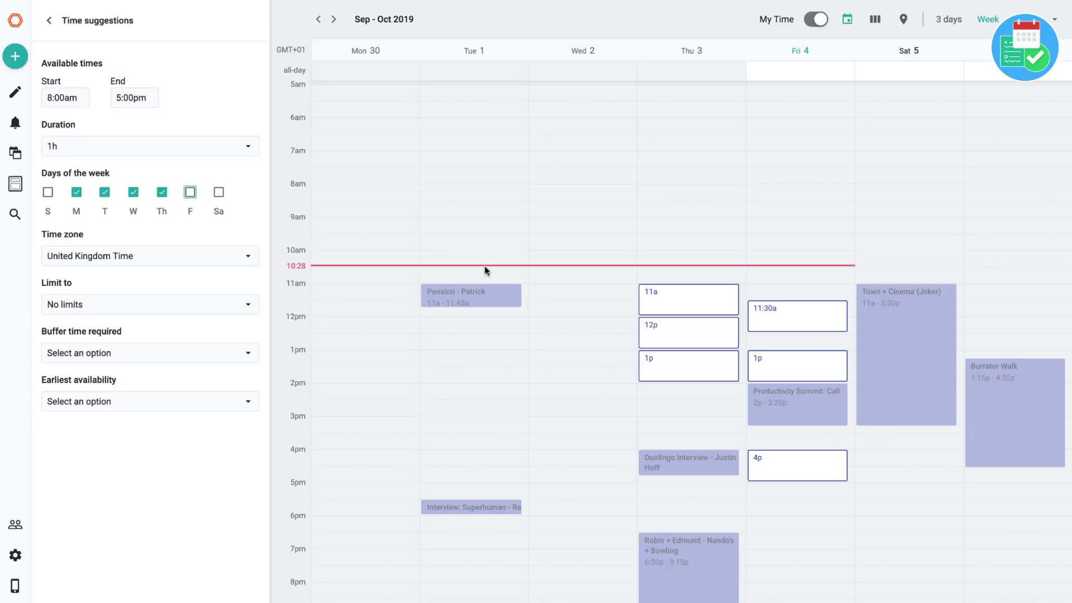
pyautogui.click(812, 324)
pyautogui.click(820, 364)
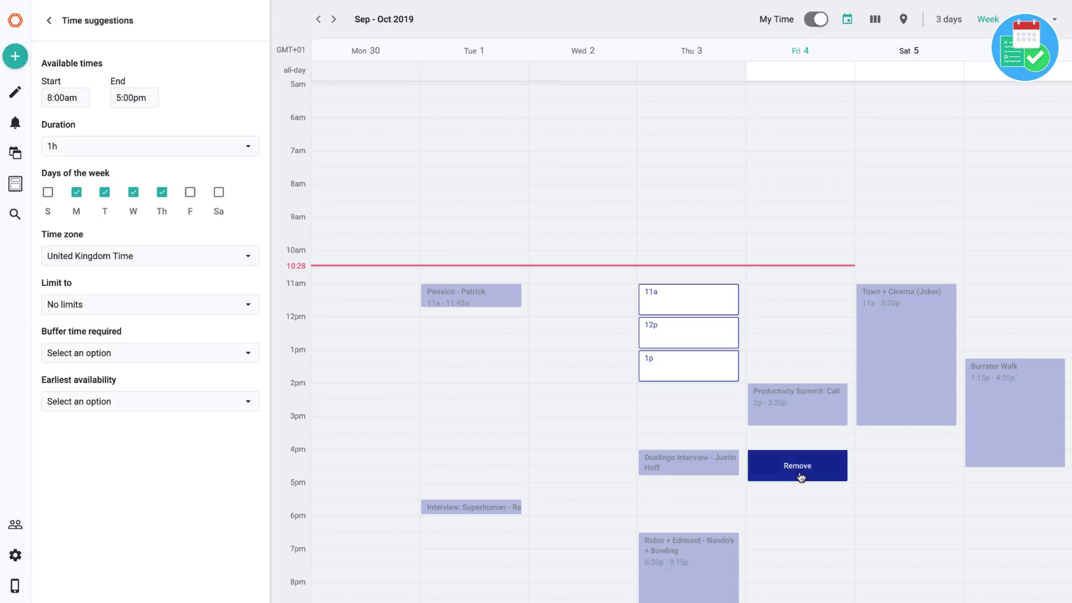
pyautogui.click(800, 477)
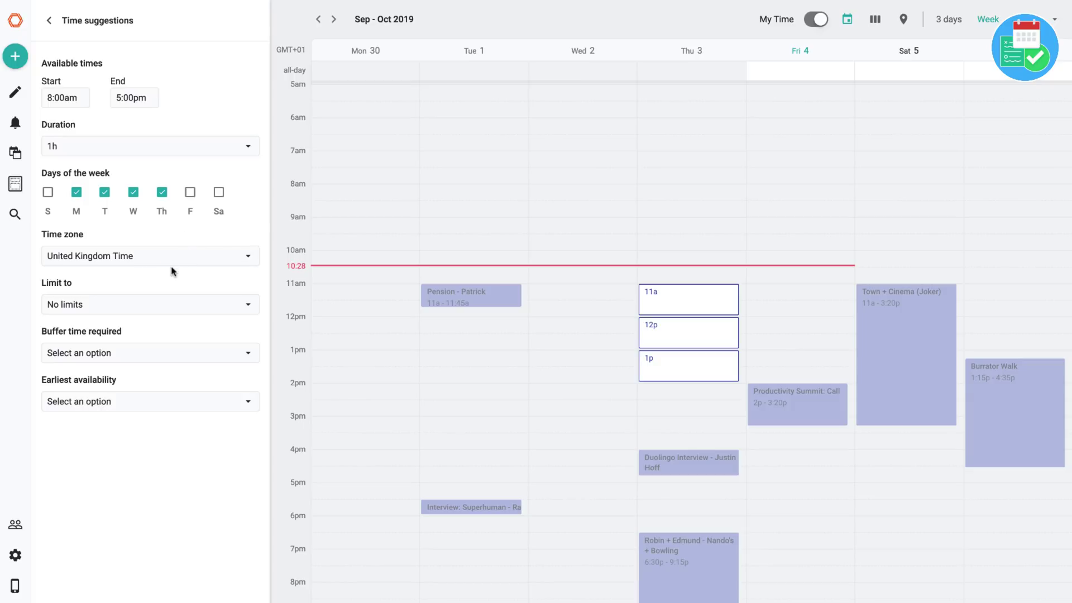
# Step: Limit availability to the next 2 days with a 15-minute buffer between meetings
pyautogui.click(167, 308)
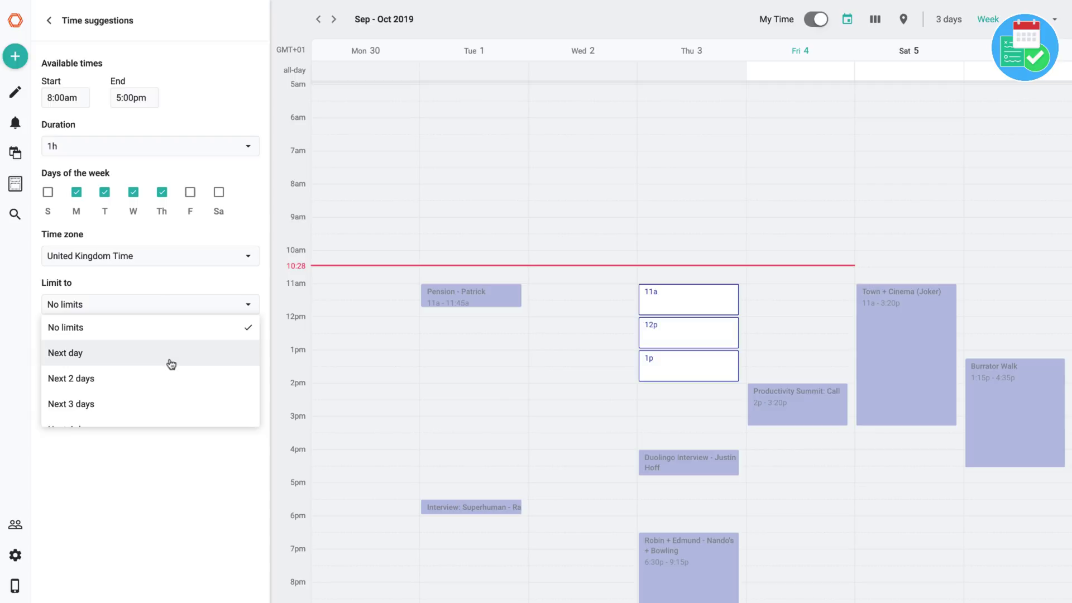
pyautogui.click(173, 378)
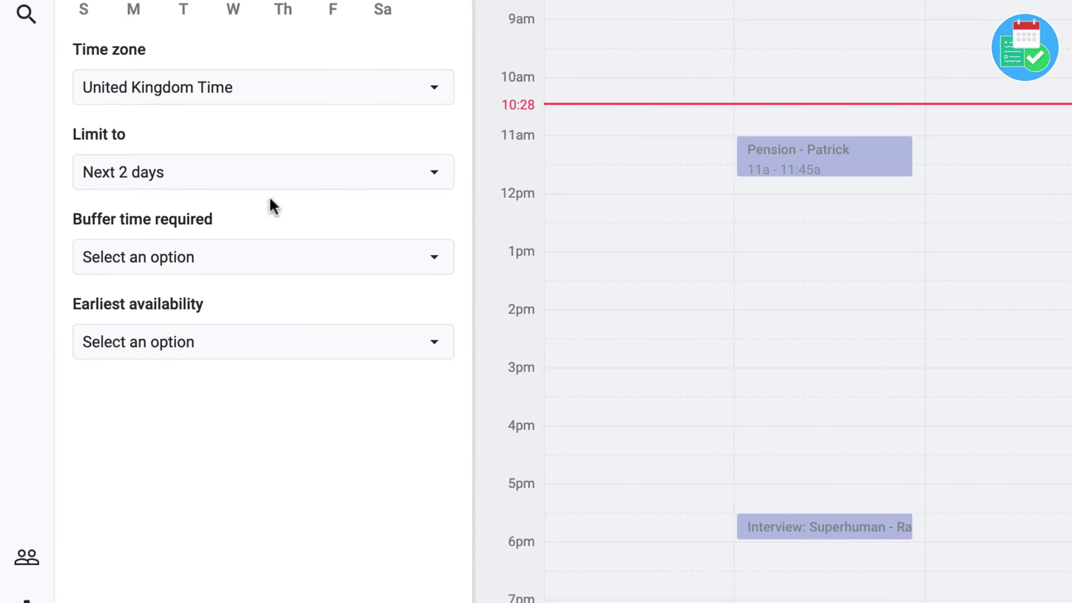
pyautogui.click(244, 260)
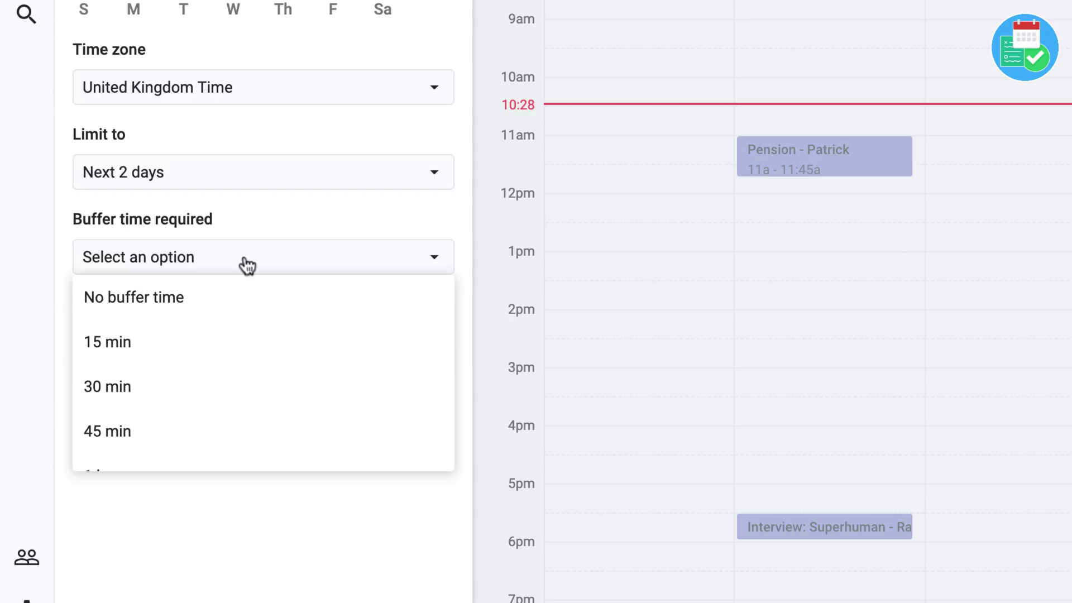
pyautogui.click(244, 363)
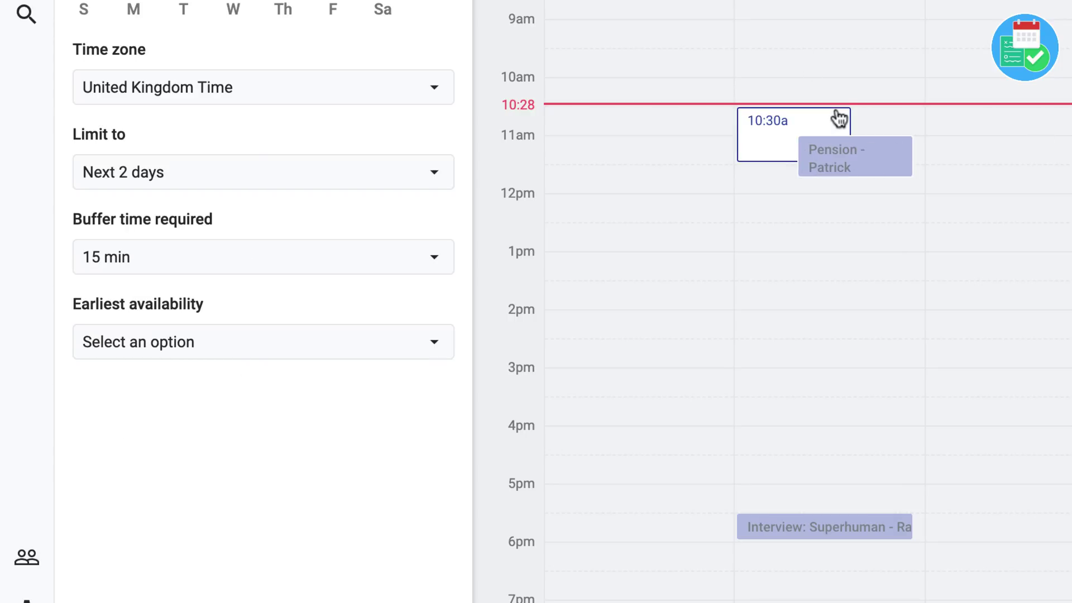
# Step: Try a 10:30a slot on Tuesday 1, remove it, and close the availability settings
pyautogui.click(837, 115)
pyautogui.click(824, 140)
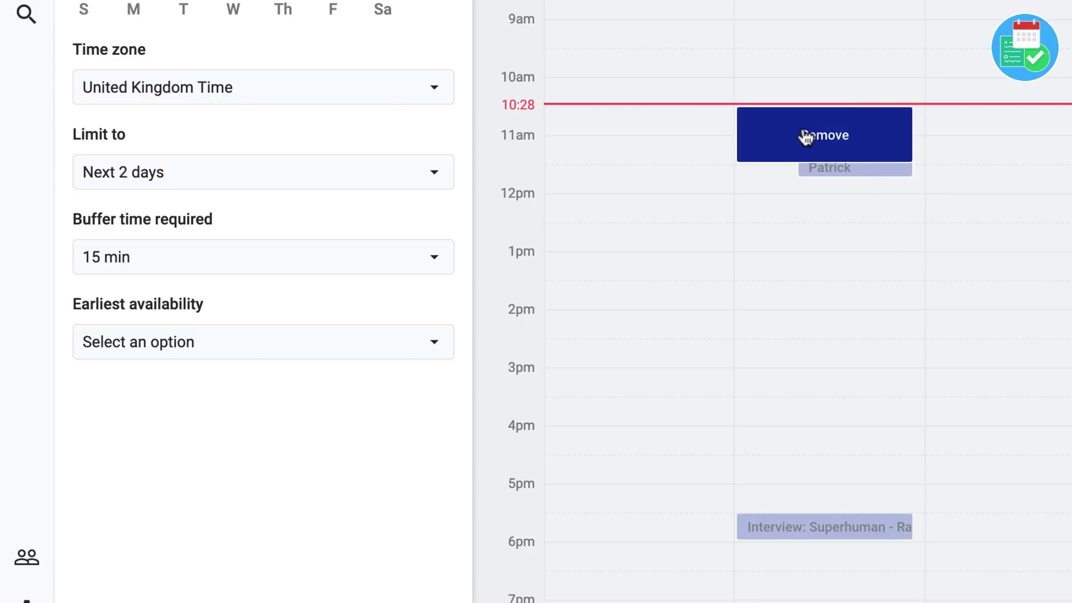
pyautogui.press('Escape')
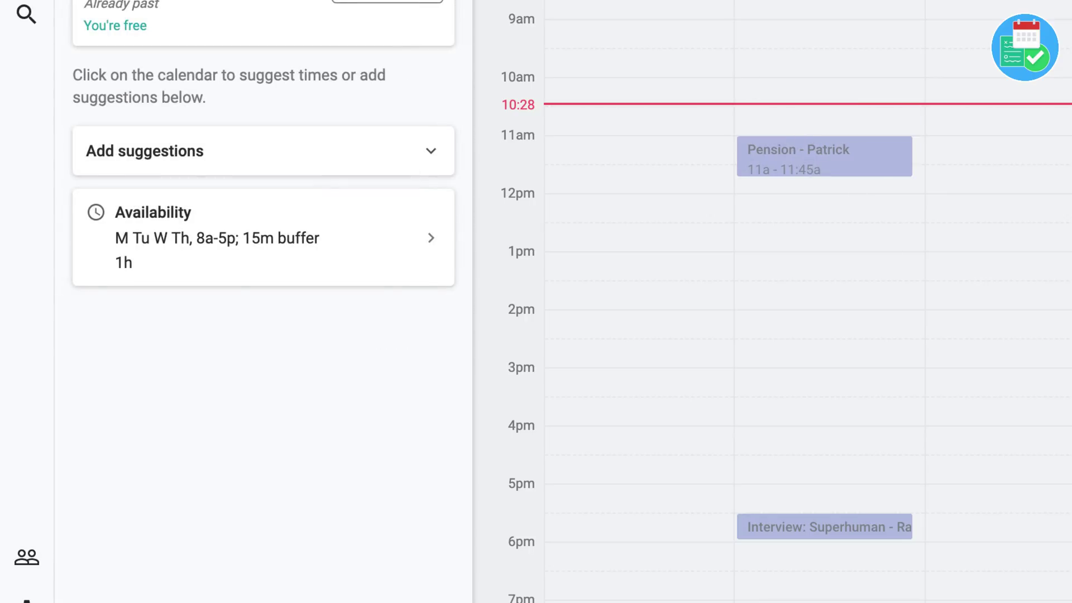
pyautogui.press('Escape')
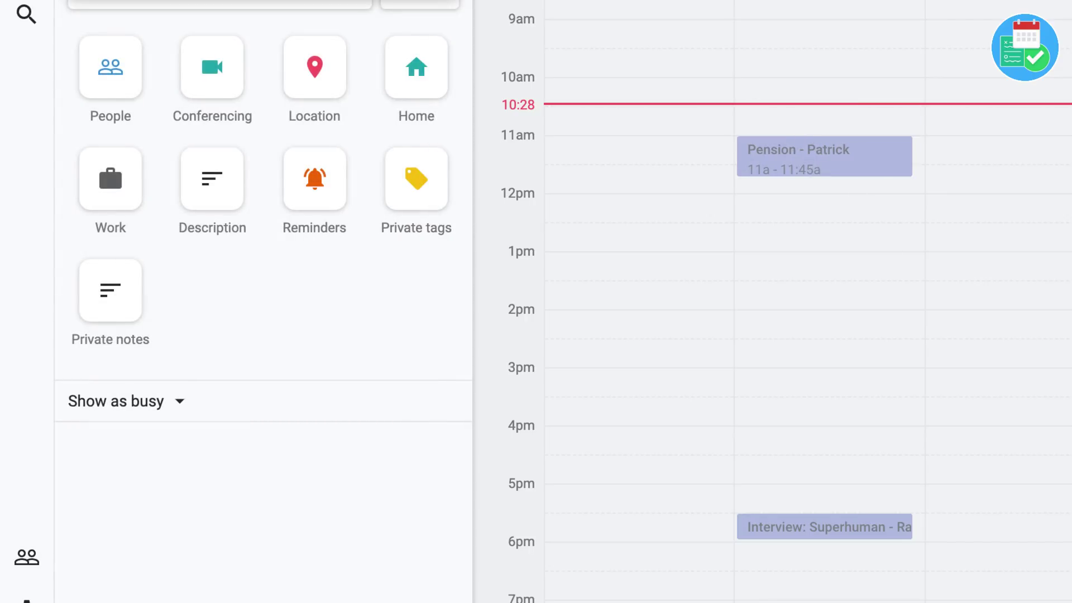
pyautogui.scroll(-1, 291, 17)
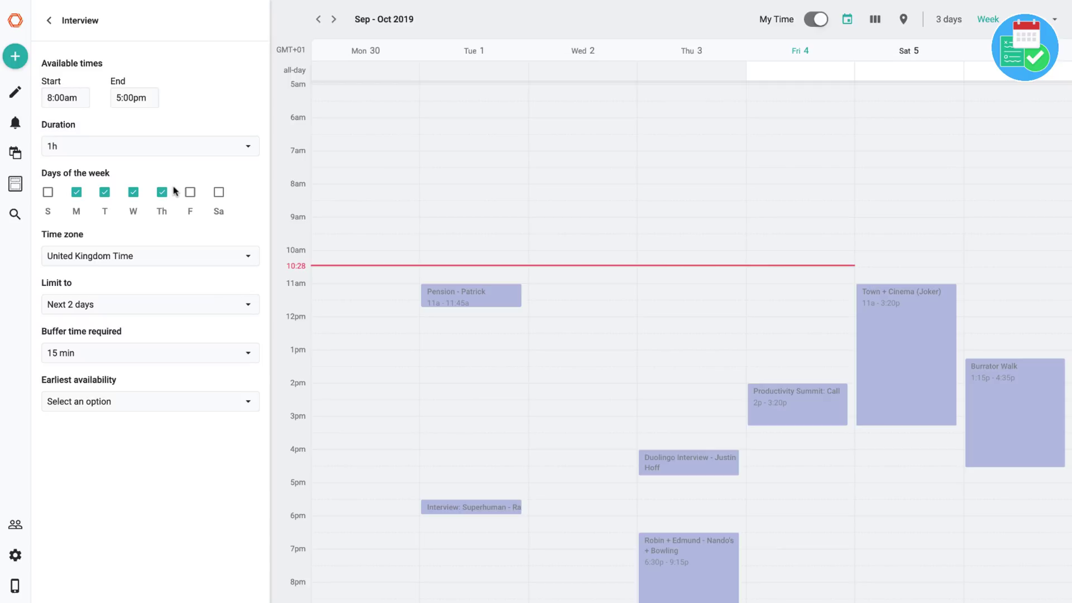
# Step: Set the limit to No limits and stop offering Friday and Monday slots
pyautogui.click(155, 313)
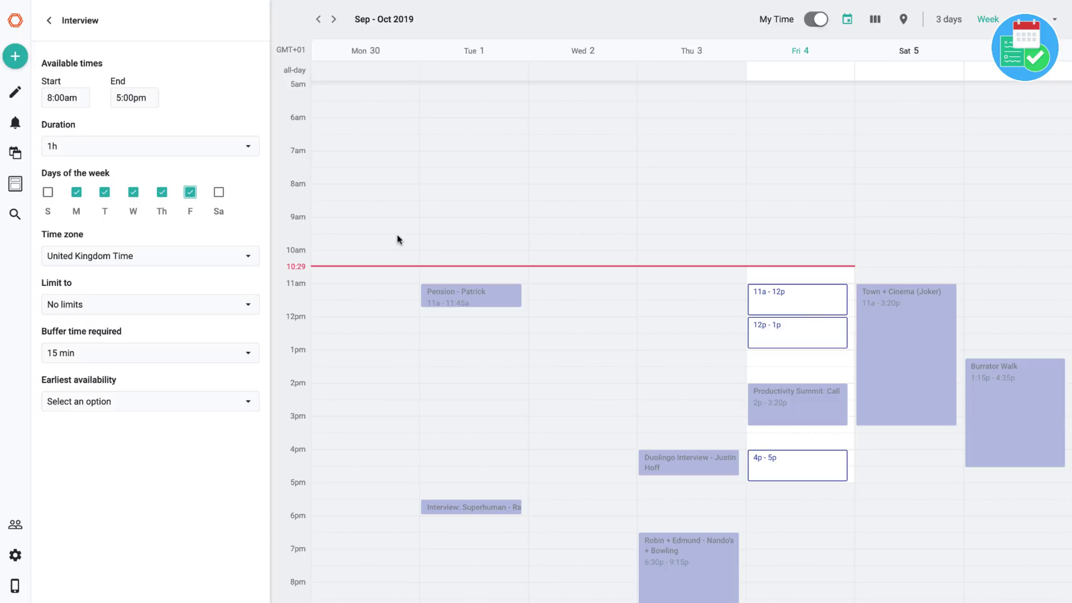
pyautogui.click(190, 192)
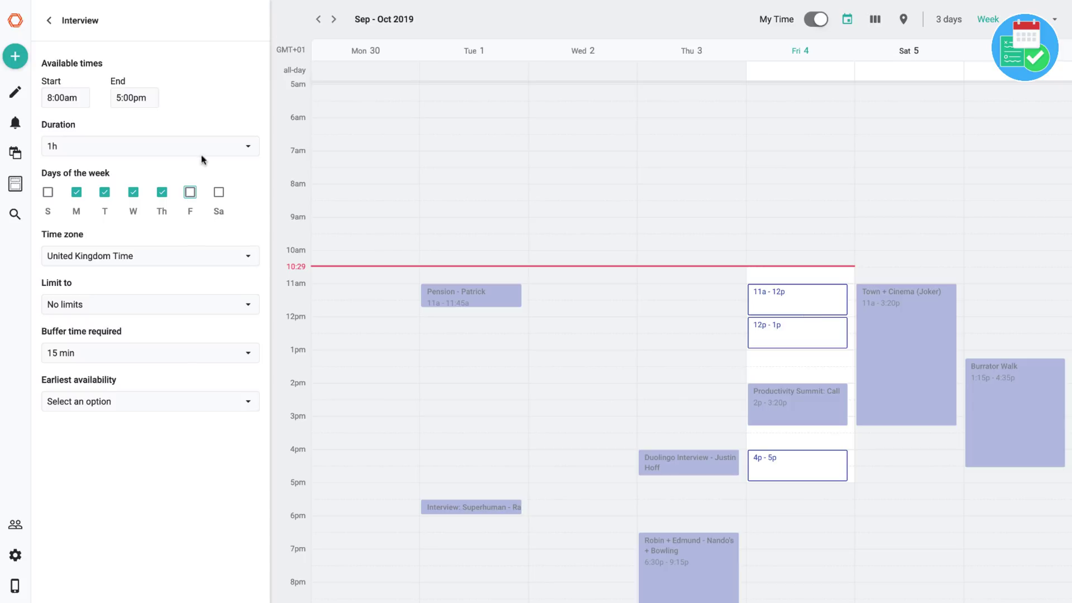
pyautogui.click(334, 19)
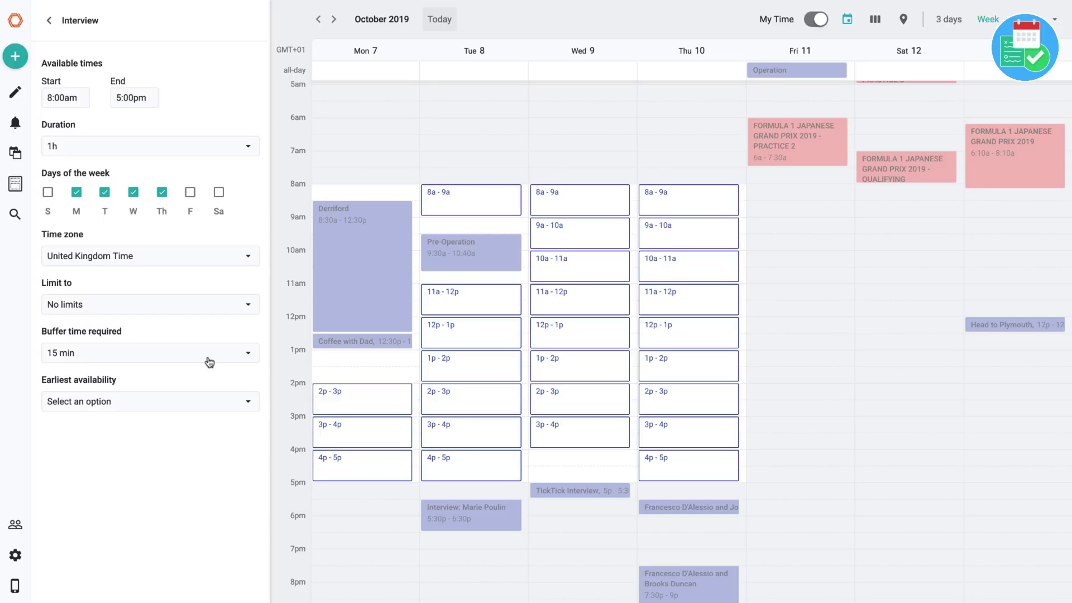
pyautogui.click(77, 196)
# Step: Make interviews 30 minutes, earliest availability 2 weeks from now, and view the week of October 21
pyautogui.click(79, 153)
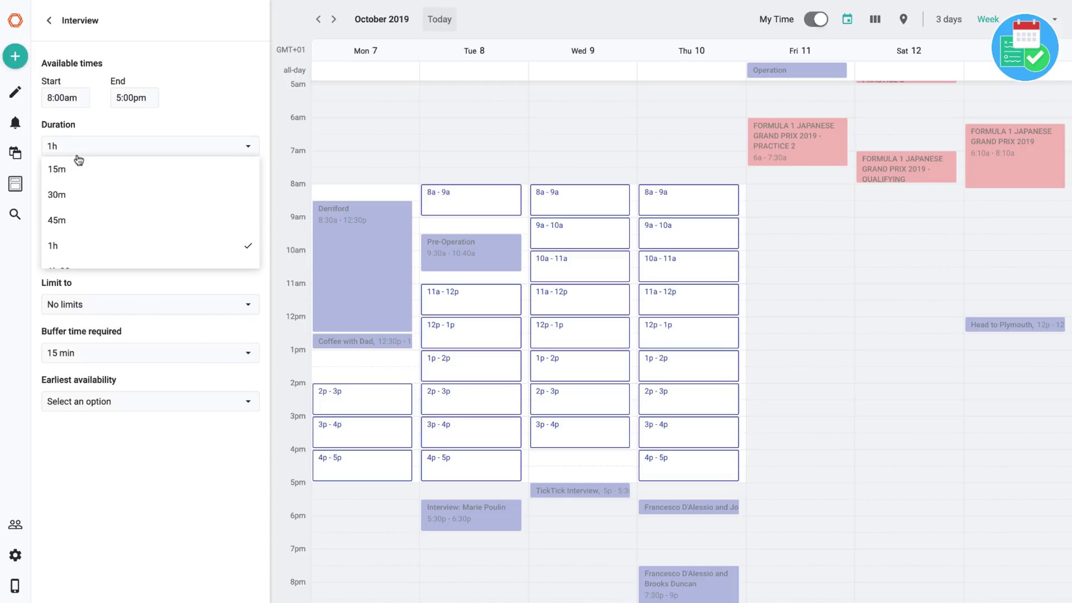
pyautogui.click(107, 203)
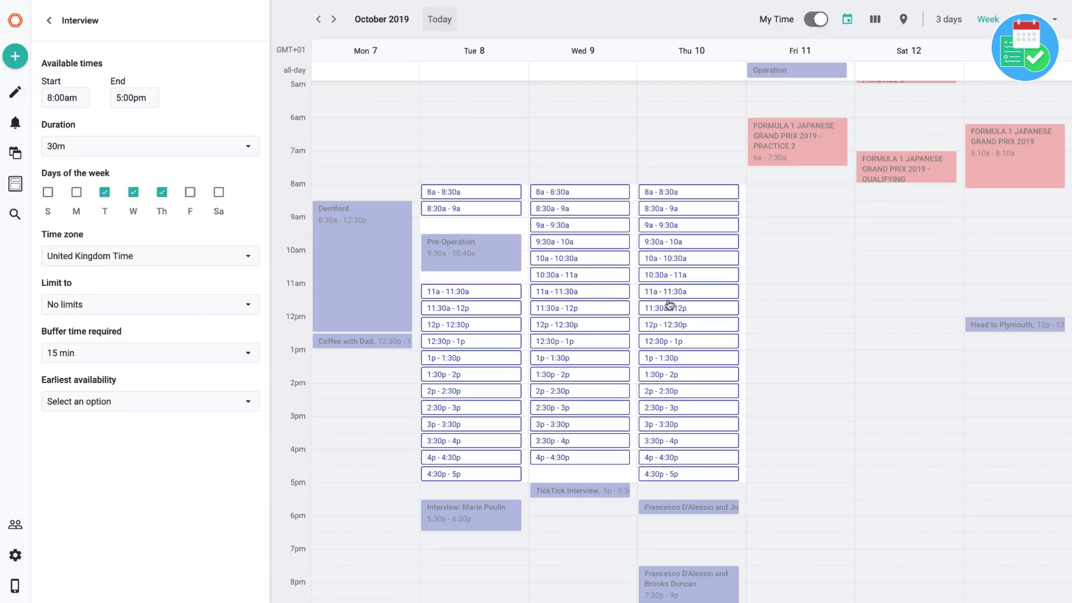
pyautogui.click(164, 407)
pyautogui.scroll(-3, 165, 481)
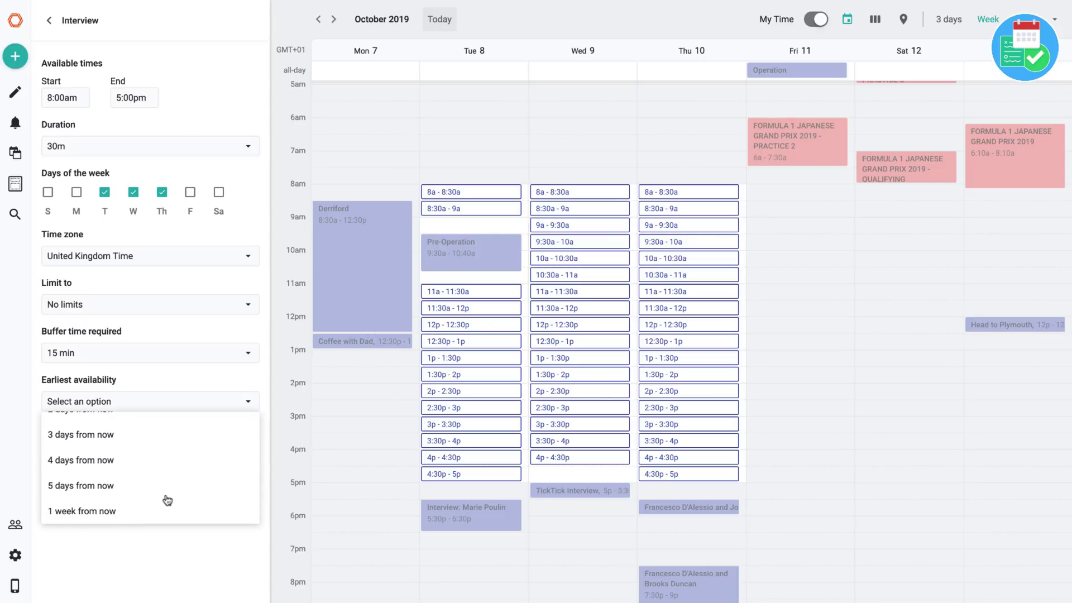
pyautogui.scroll(-3, 167, 499)
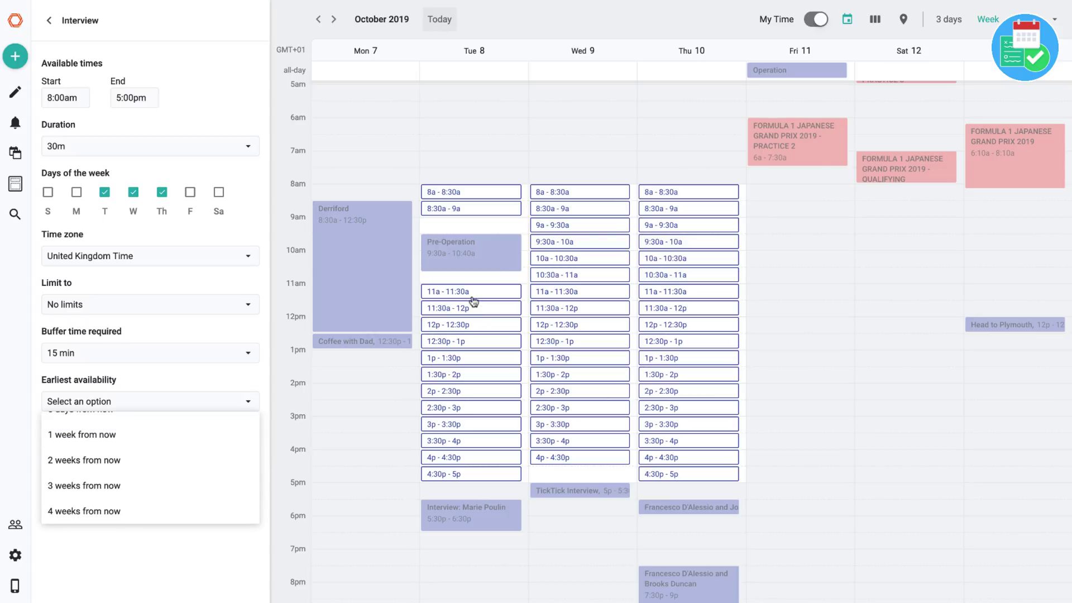
pyautogui.click(144, 459)
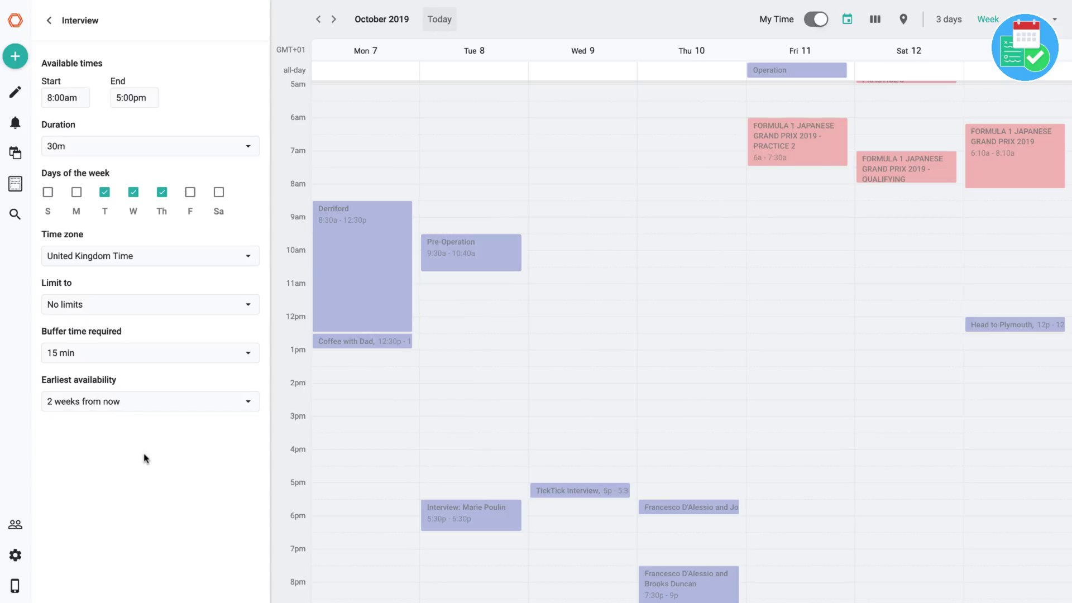
pyautogui.click(334, 20)
pyautogui.click(335, 20)
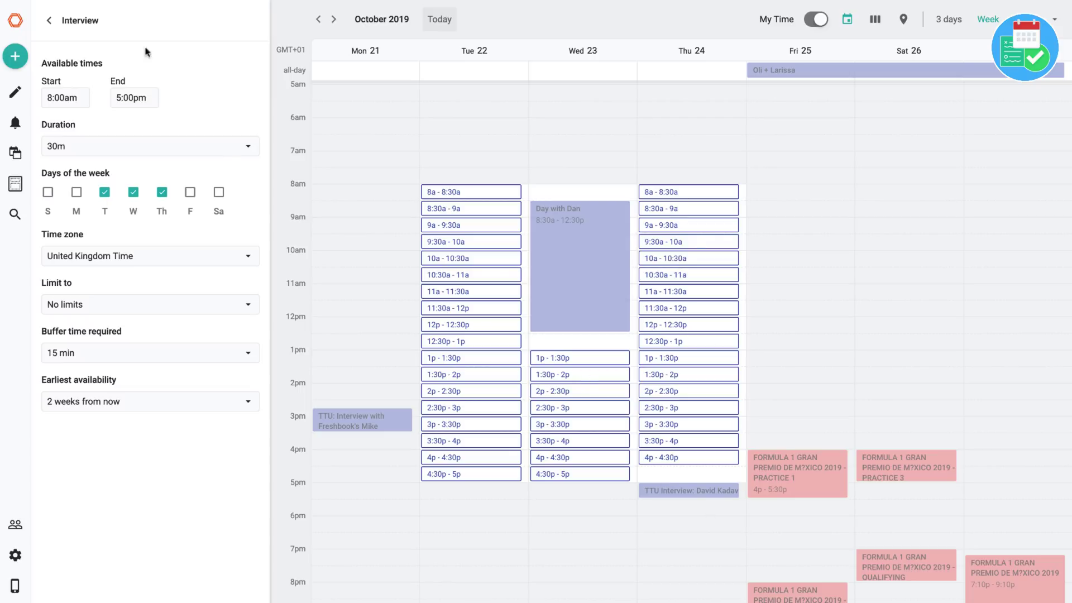
# Step: Back in the Interview link's details, add personal-link conferencing
pyautogui.click(49, 21)
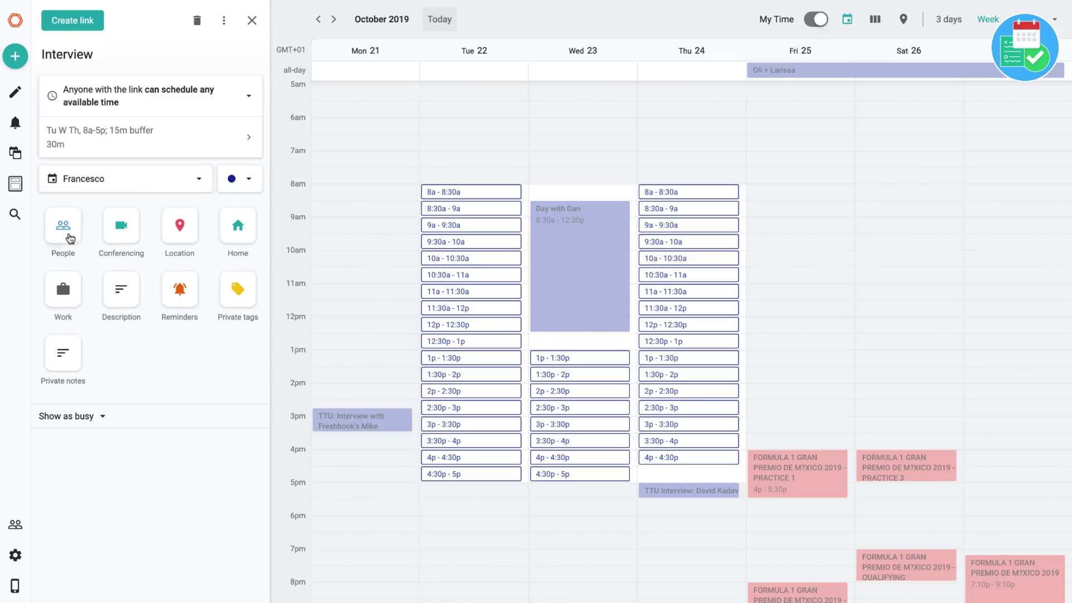
pyautogui.click(120, 225)
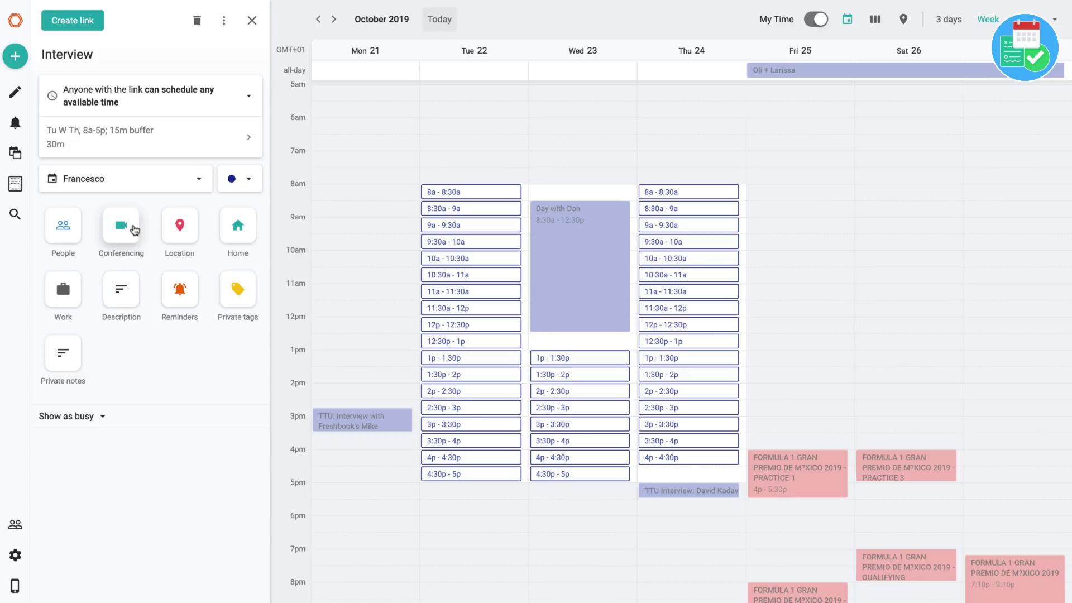
pyautogui.click(134, 227)
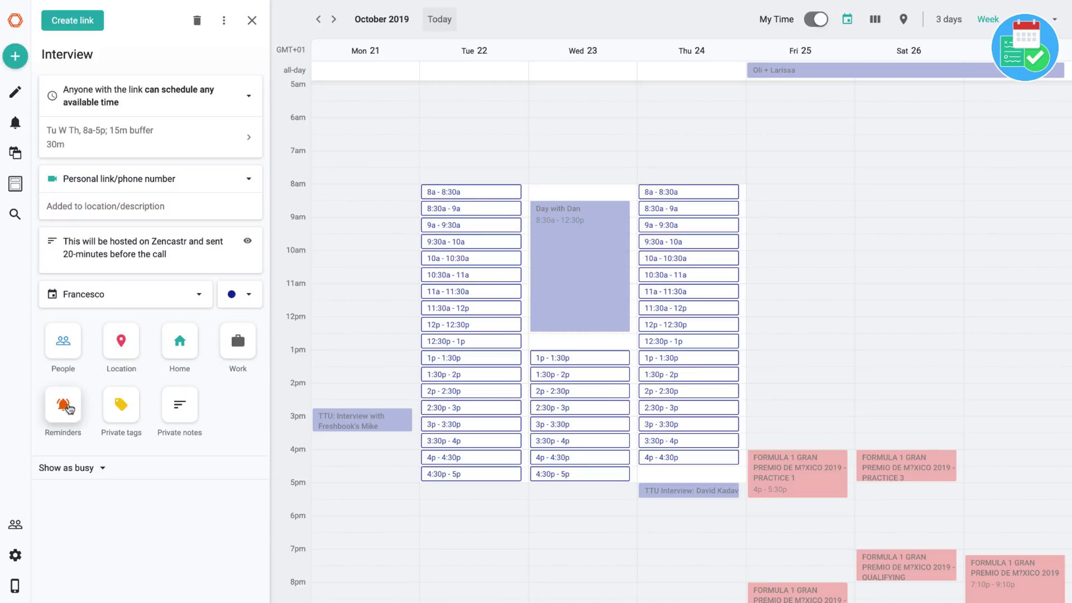
# Step: Add an at-start reminder, remove it again, and add a Private notes section
pyautogui.click(63, 406)
pyautogui.click(106, 331)
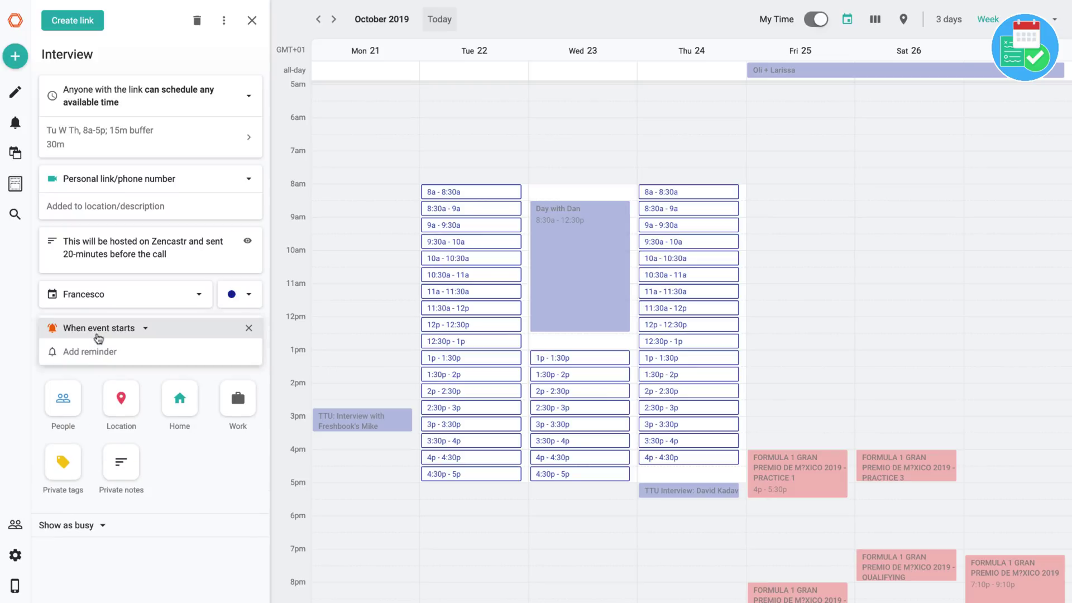
pyautogui.click(122, 331)
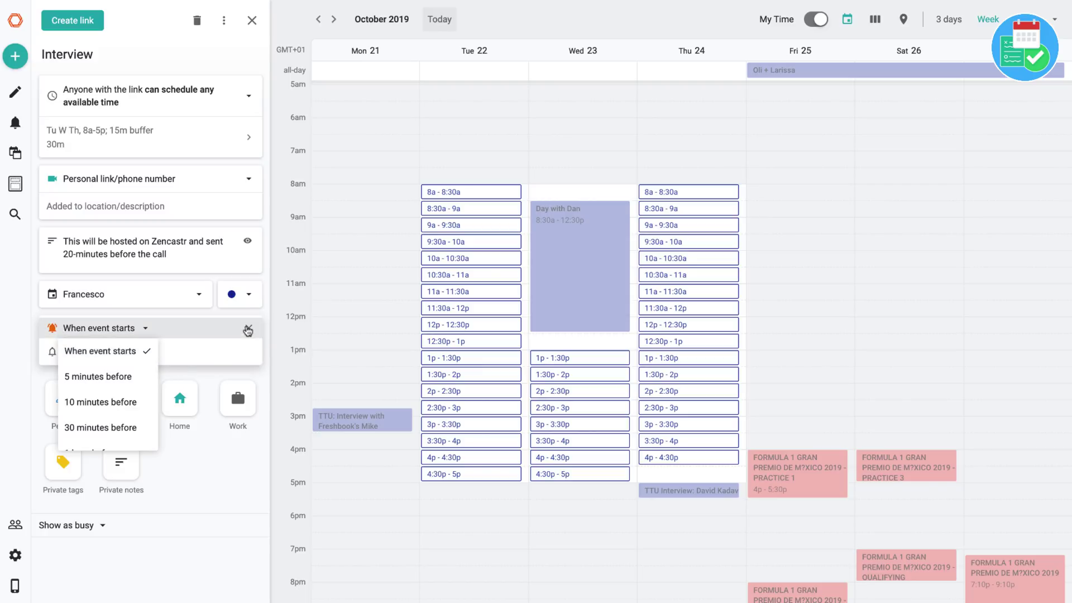
pyautogui.click(244, 328)
pyautogui.click(135, 439)
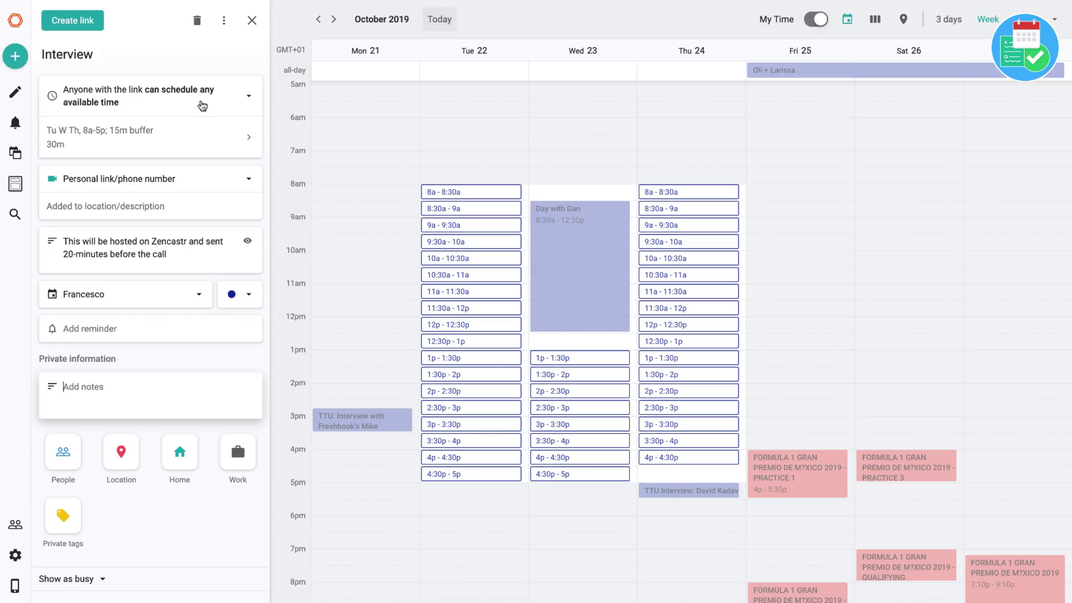
# Step: Let invitees vote on times and propose 9:30a, 10:30a, 11:30a, 12:30p and 1:30p on Tuesday 22
pyautogui.click(162, 98)
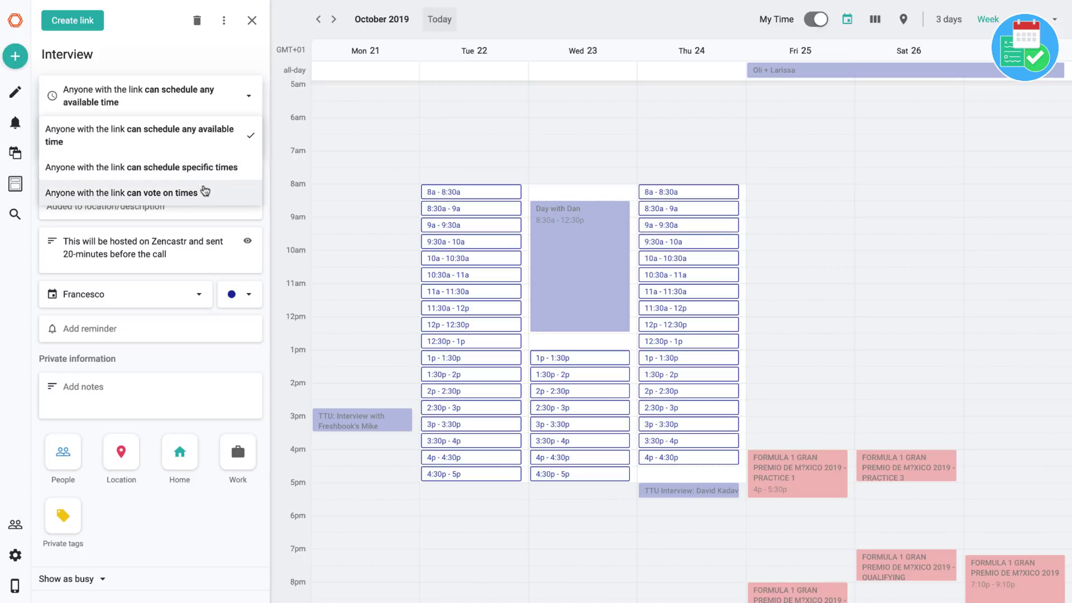
pyautogui.click(208, 193)
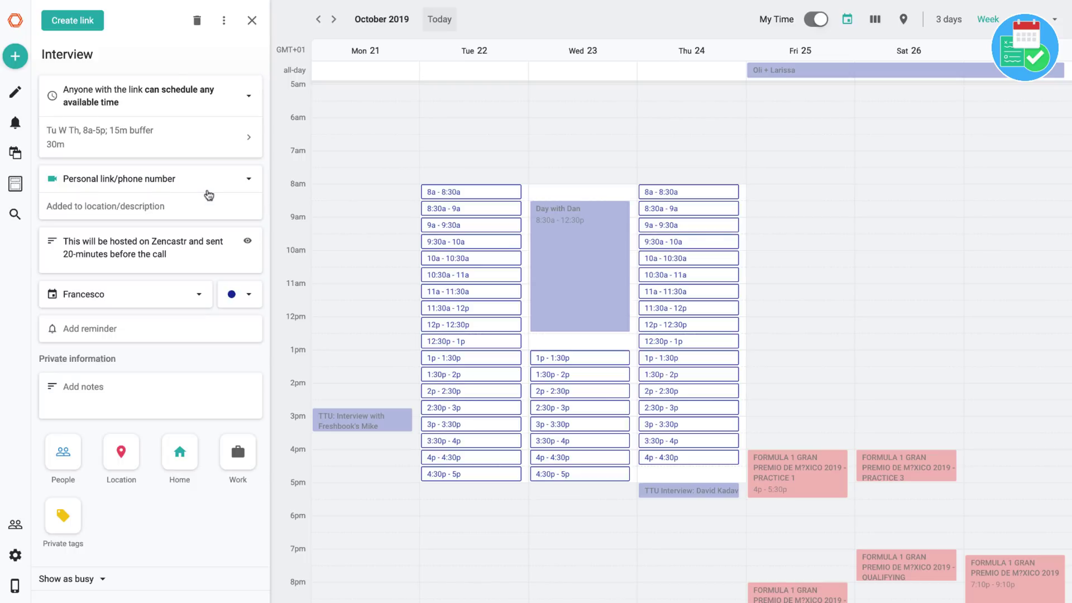
pyautogui.click(488, 240)
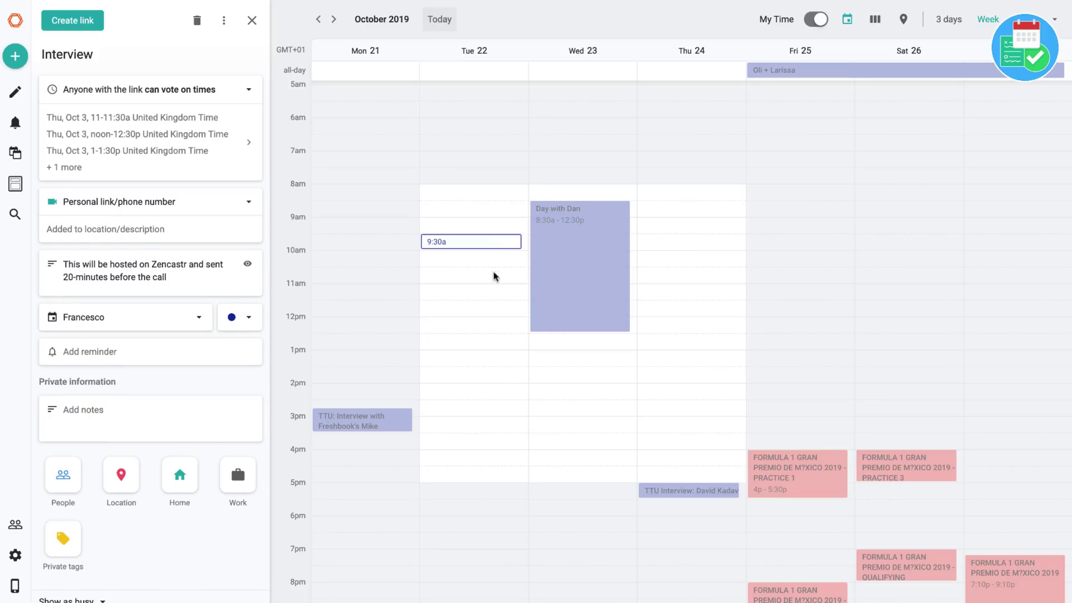
pyautogui.click(493, 275)
pyautogui.click(497, 312)
pyautogui.click(500, 343)
pyautogui.click(504, 377)
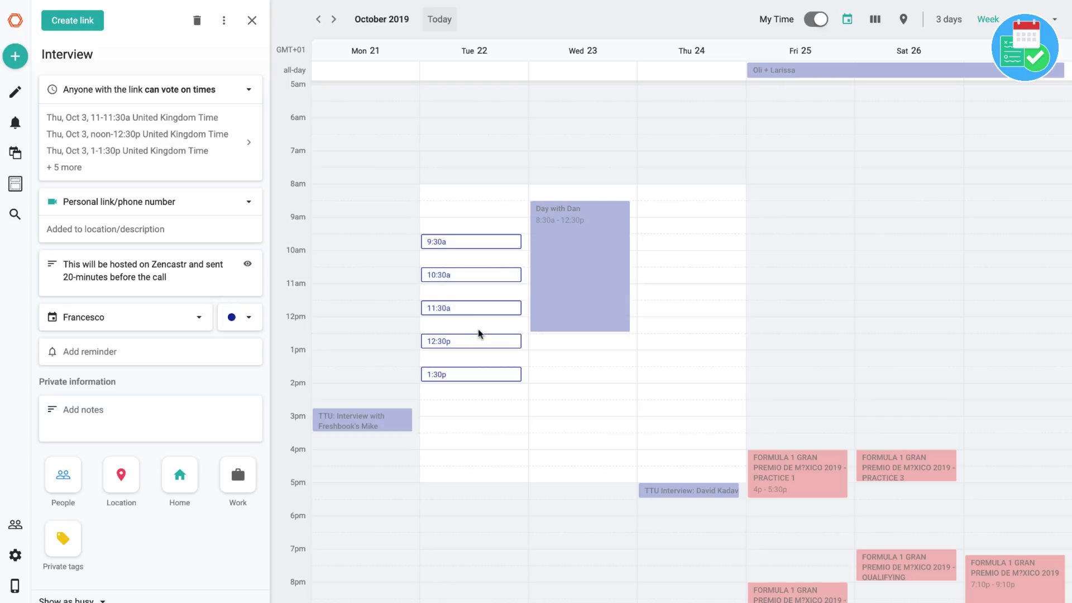
# Step: Switch back to specific times and add 10a, 11a, 12p and 1p slots on Tuesday 22
pyautogui.click(184, 97)
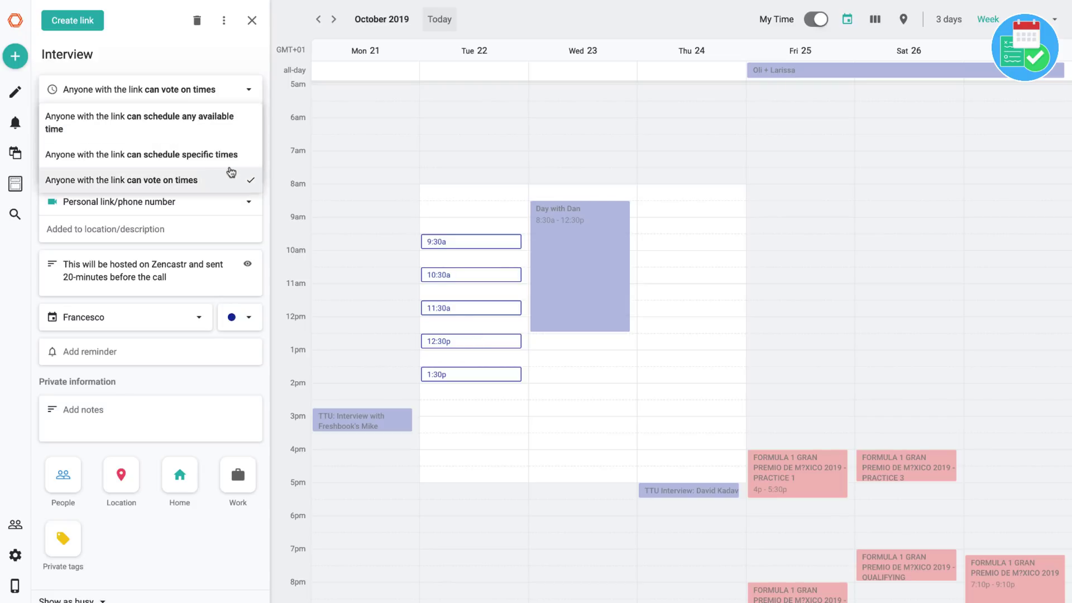
pyautogui.click(226, 156)
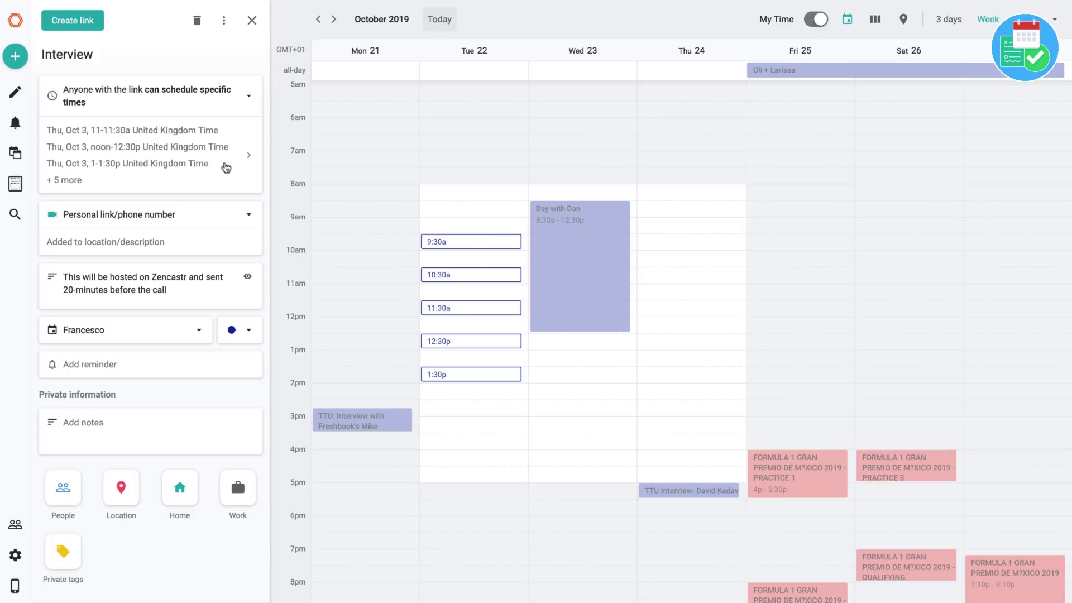
pyautogui.click(474, 258)
pyautogui.click(481, 291)
pyautogui.click(485, 325)
pyautogui.click(487, 358)
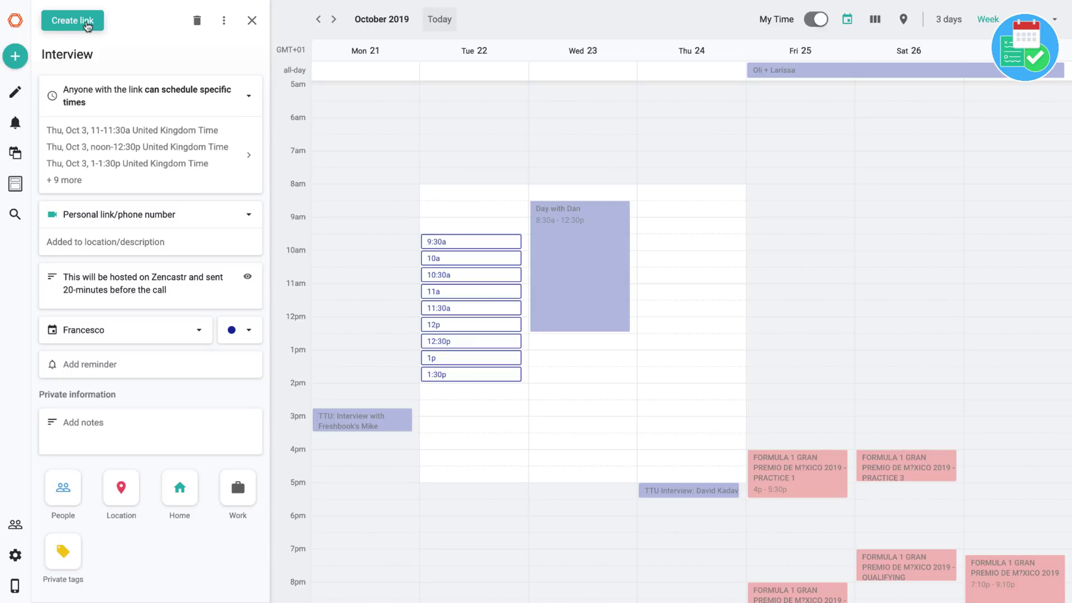
# Step: Create the Interview link and highlight its woven.com address for copying
pyautogui.click(88, 25)
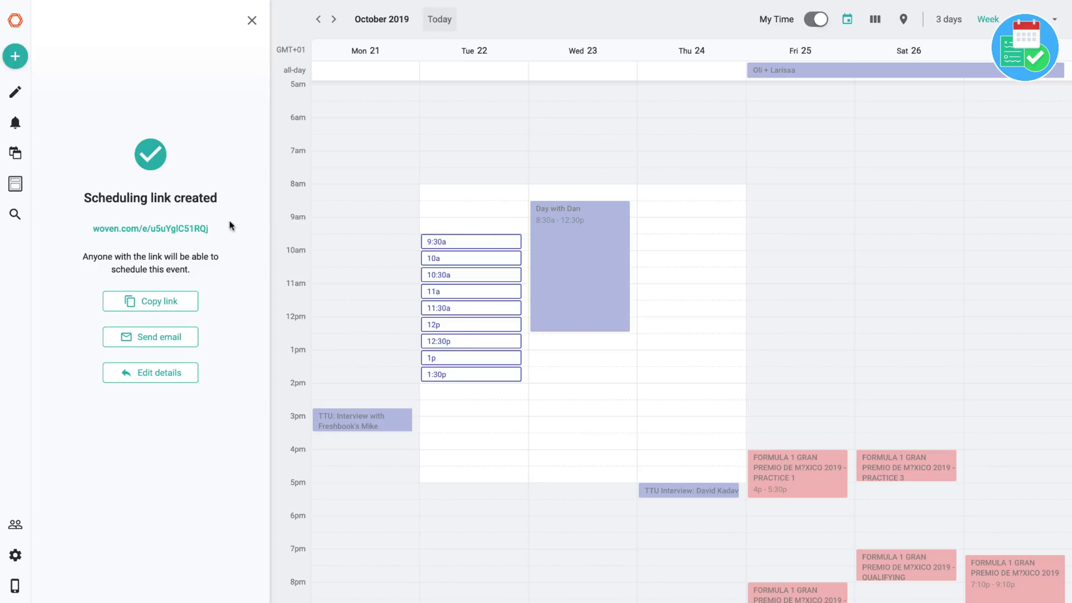
pyautogui.moveTo(232, 229); pyautogui.dragTo(95, 229)
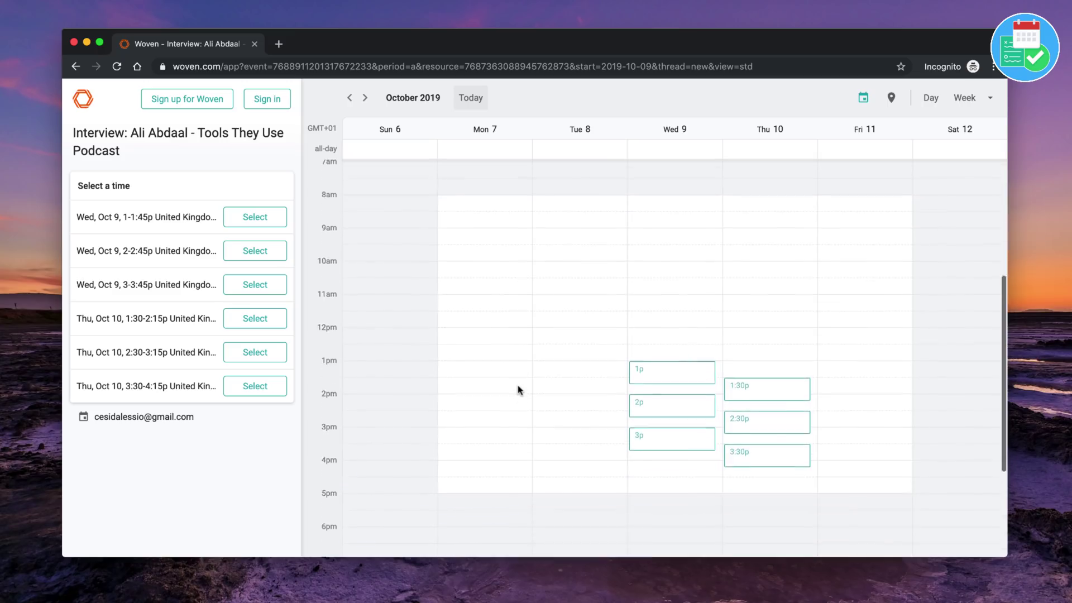
# Step: On the booking page, choose the Wed Oct 9 1pm interview slot
pyautogui.scroll(-3, 495, 367)
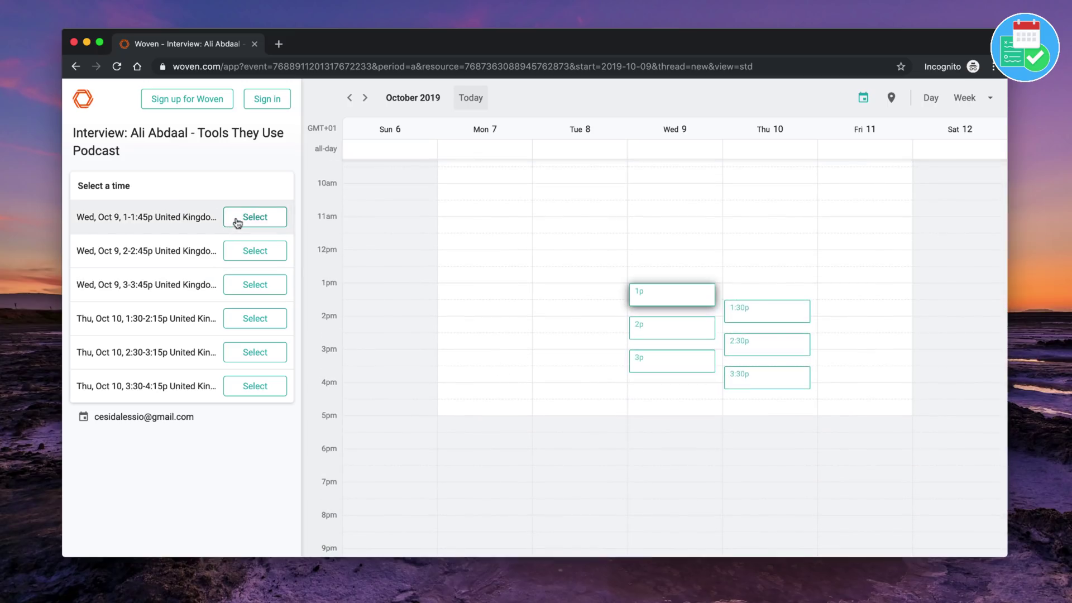
pyautogui.click(255, 226)
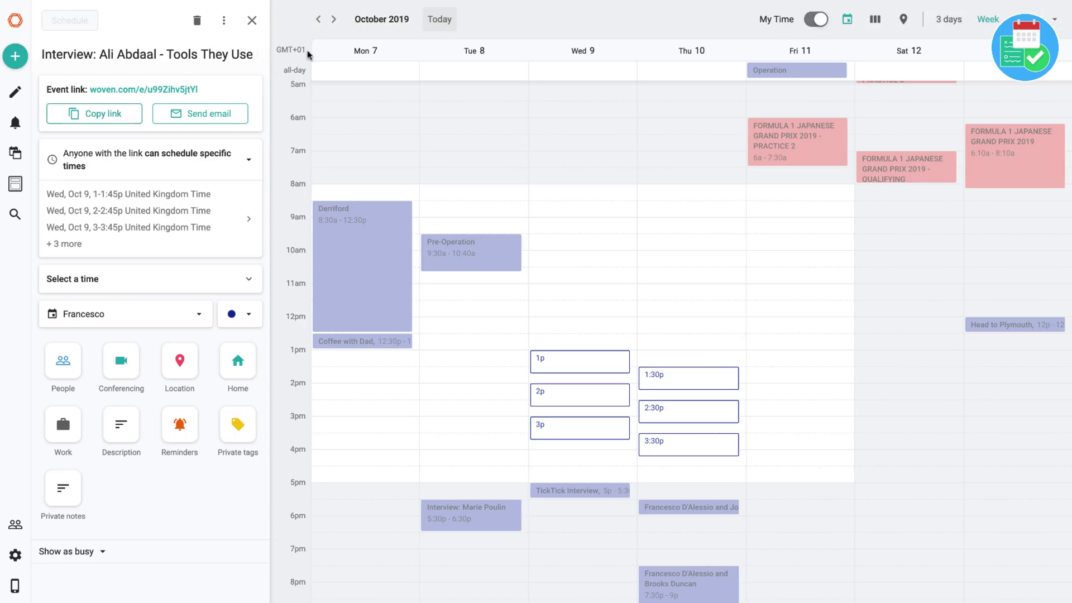
# Step: Close the Interview link editor and jump the calendar to the current week
pyautogui.click(252, 20)
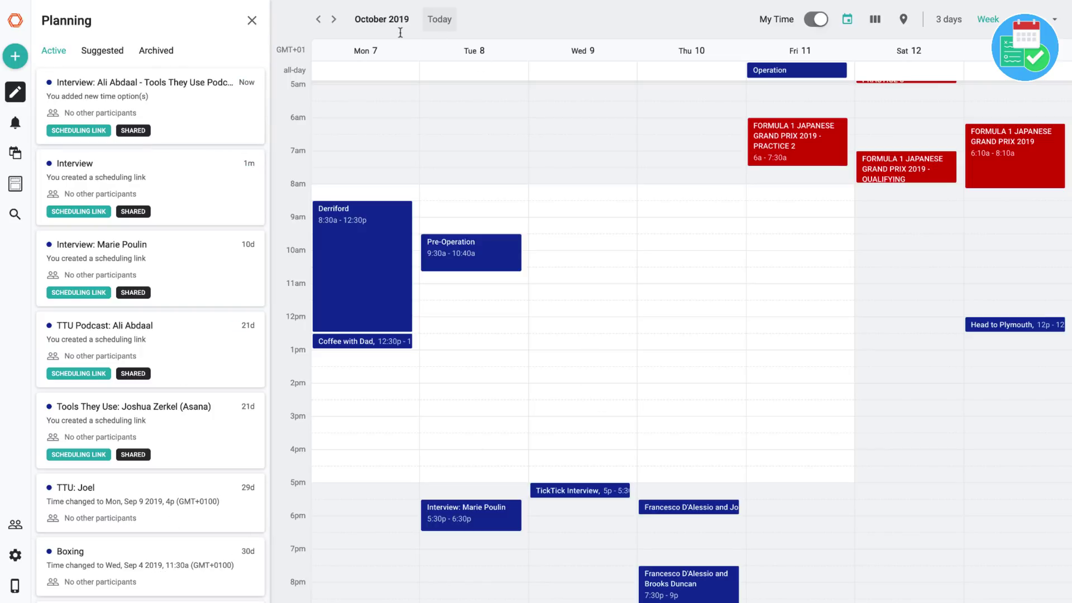
pyautogui.click(440, 20)
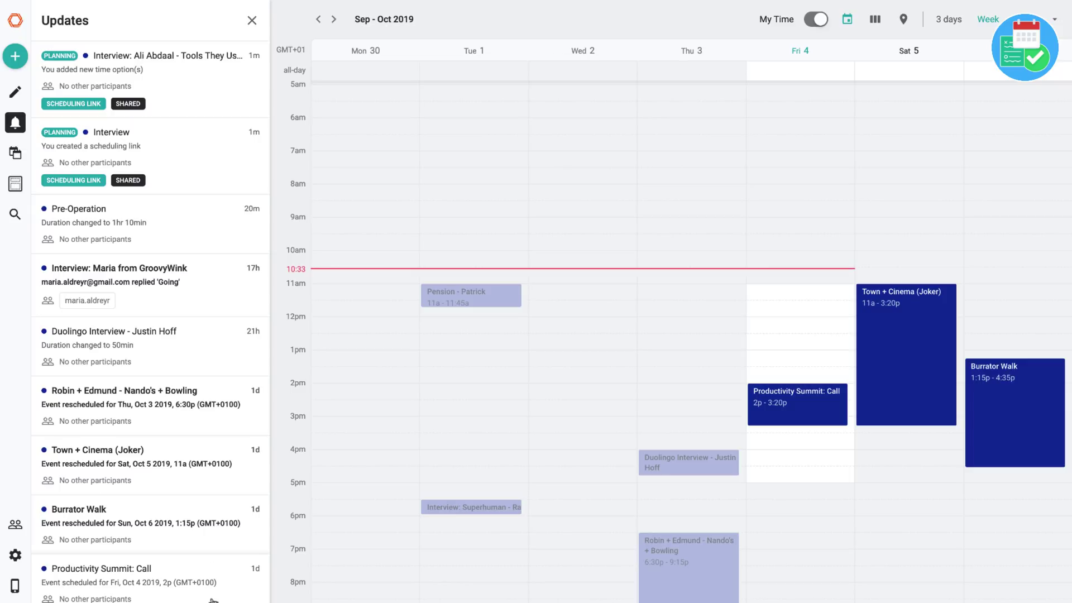
# Step: Show the list of connected calendars from the left sidebar
pyautogui.click(17, 156)
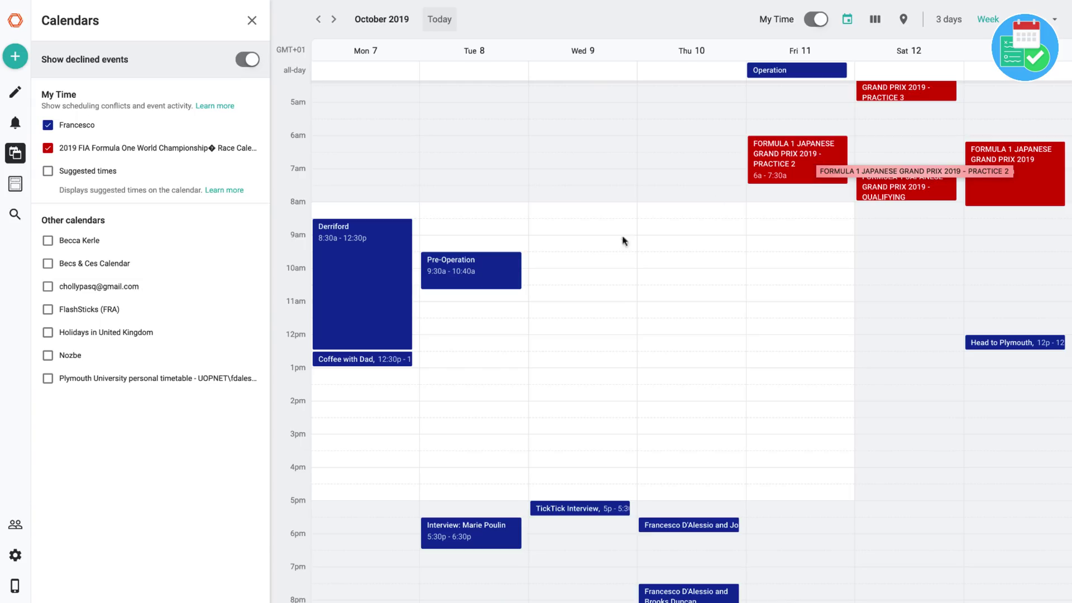
# Step: Open the Lunch template from Templates, jump to the current week, and delete the template
pyautogui.click(14, 183)
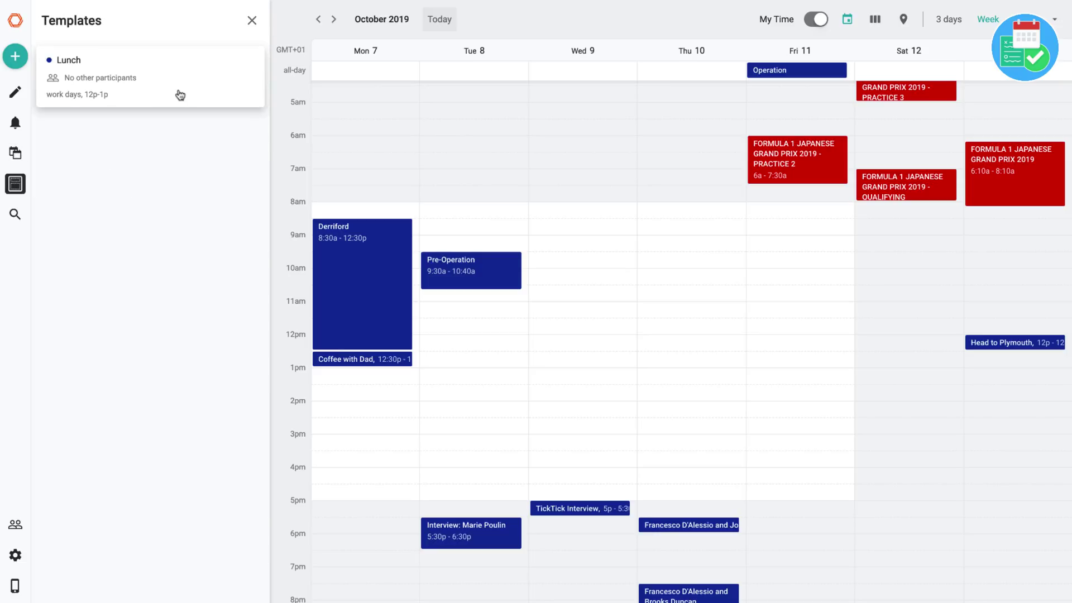
pyautogui.click(180, 95)
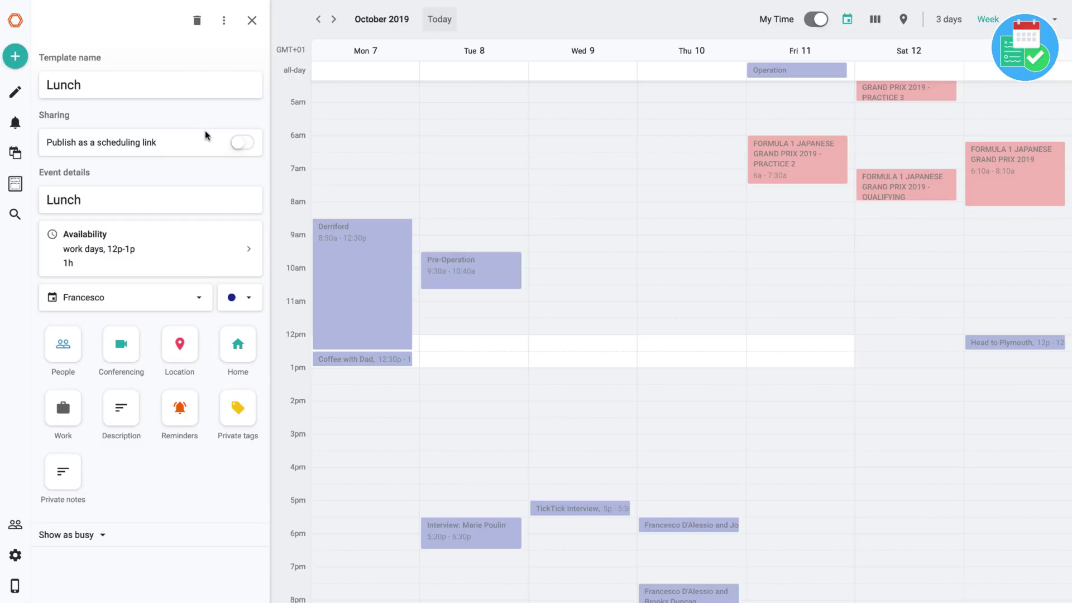
pyautogui.click(20, 63)
pyautogui.click(59, 90)
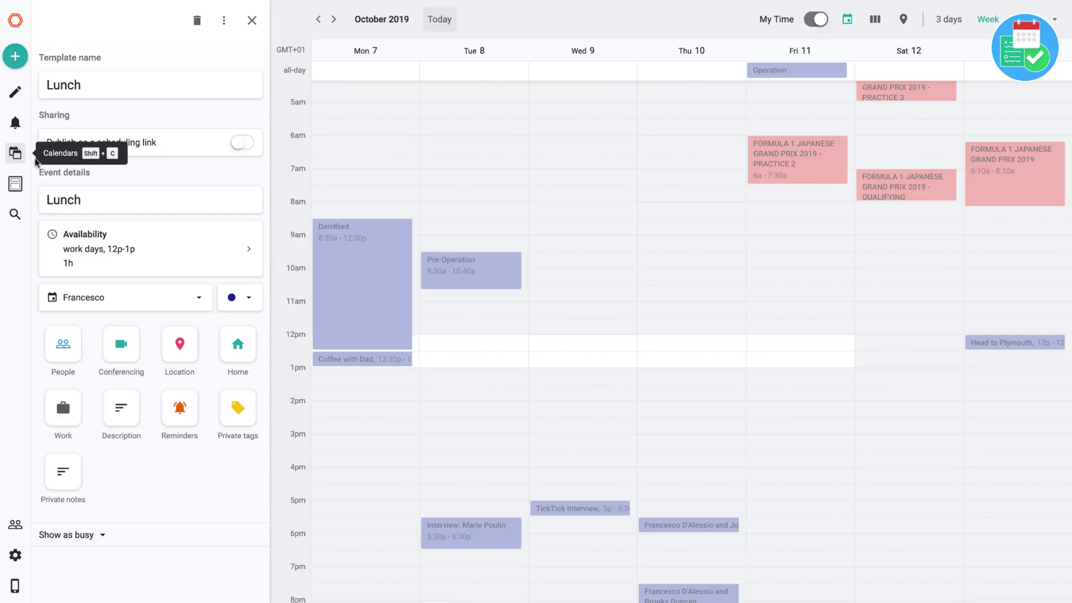
pyautogui.click(437, 24)
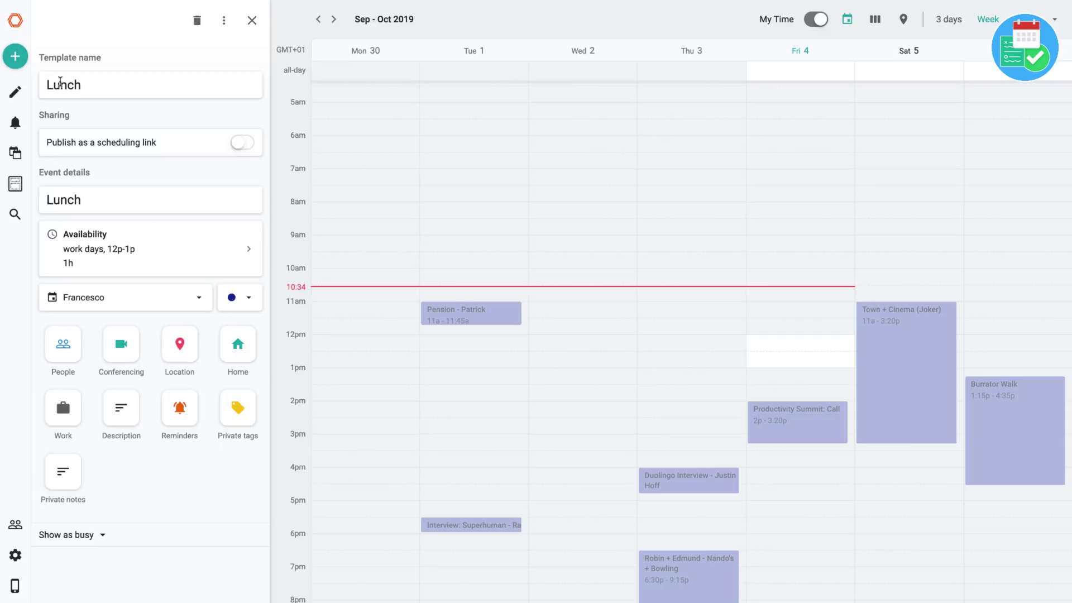
pyautogui.click(197, 20)
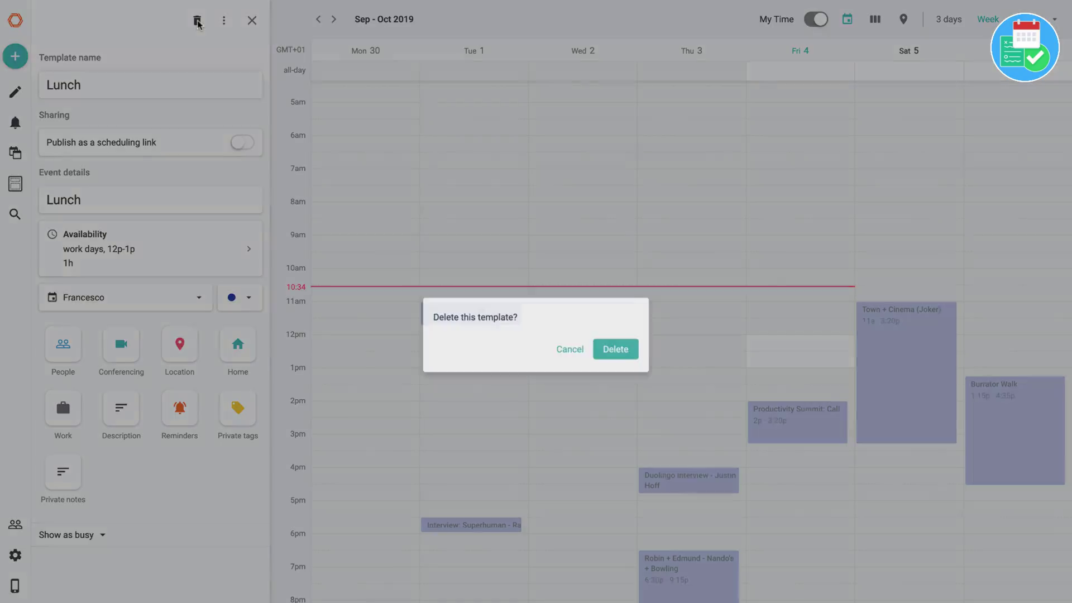
pyautogui.click(626, 348)
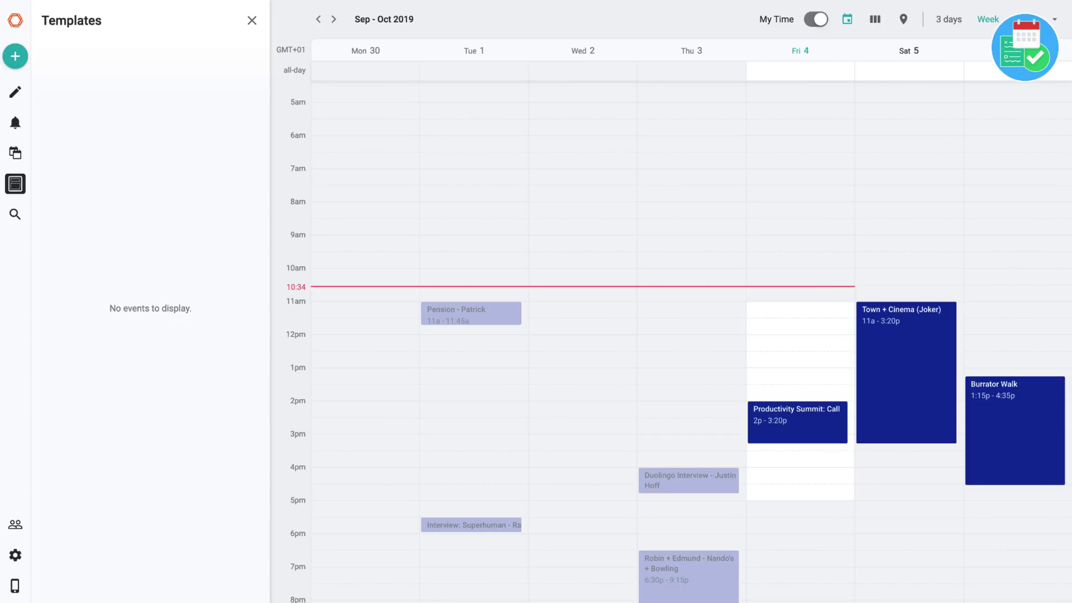
# Step: Preview the calendar in Month, 3 days and Columns views
pyautogui.click(1023, 19)
pyautogui.click(989, 19)
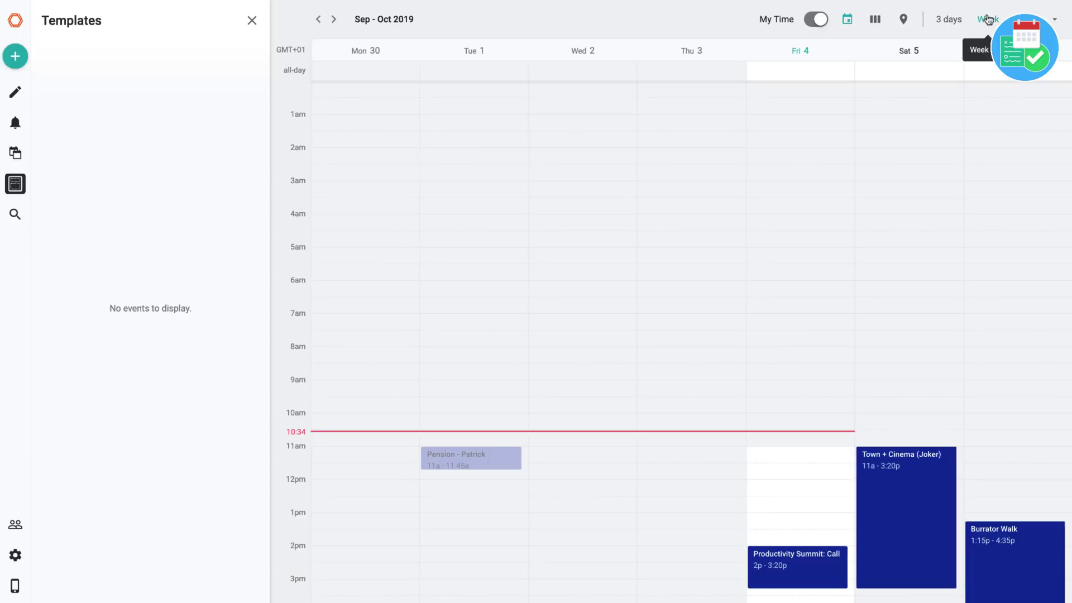
pyautogui.click(949, 19)
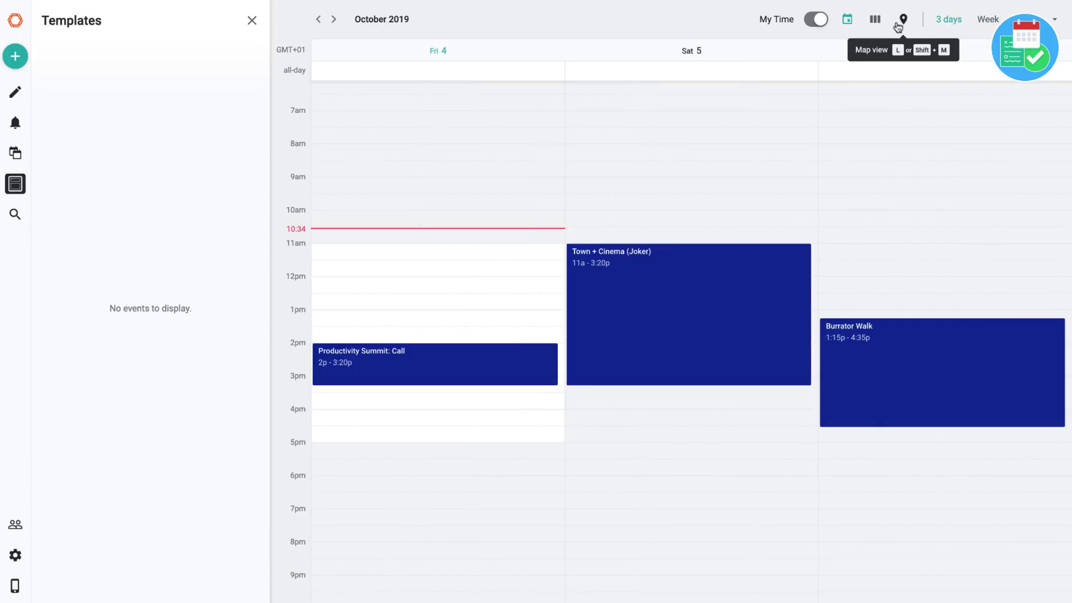
pyautogui.click(875, 21)
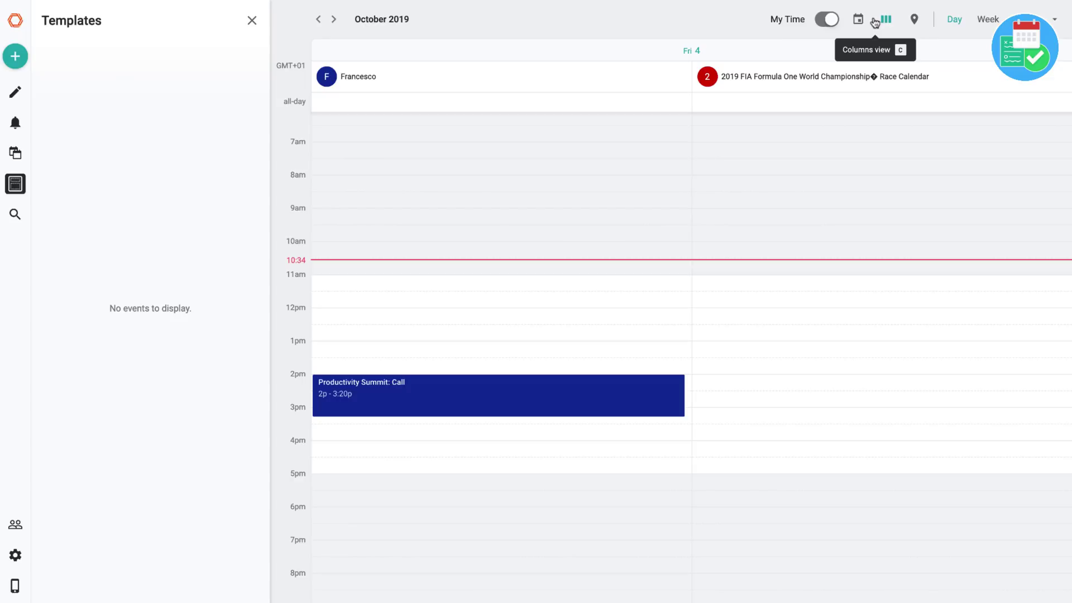
# Step: Return the calendar to Week view and show the Planning list of scheduling links
pyautogui.click(988, 20)
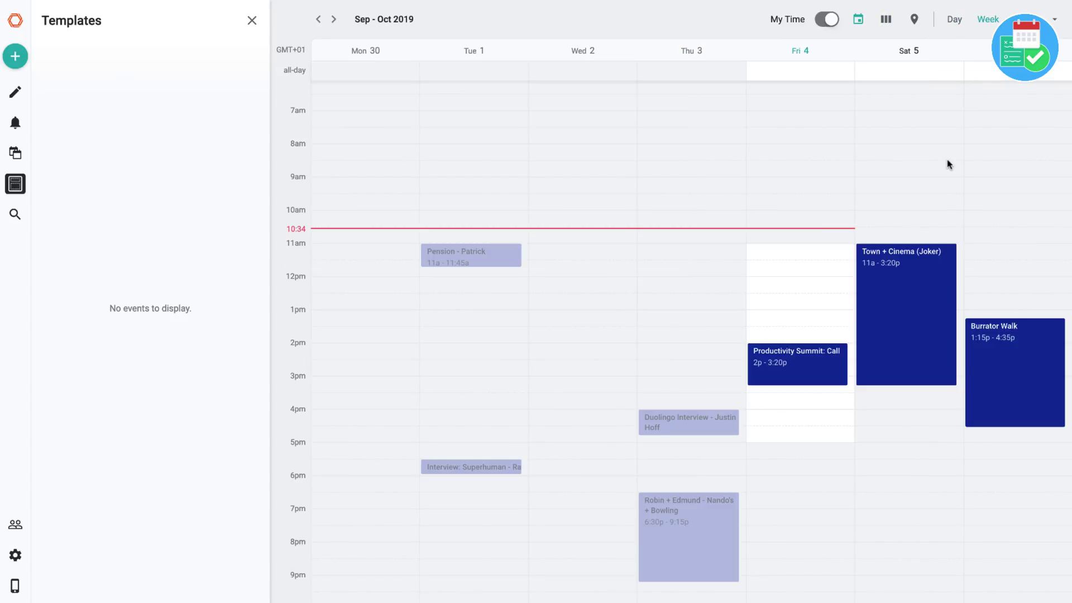
pyautogui.scroll(1, 949, 165)
pyautogui.click(15, 92)
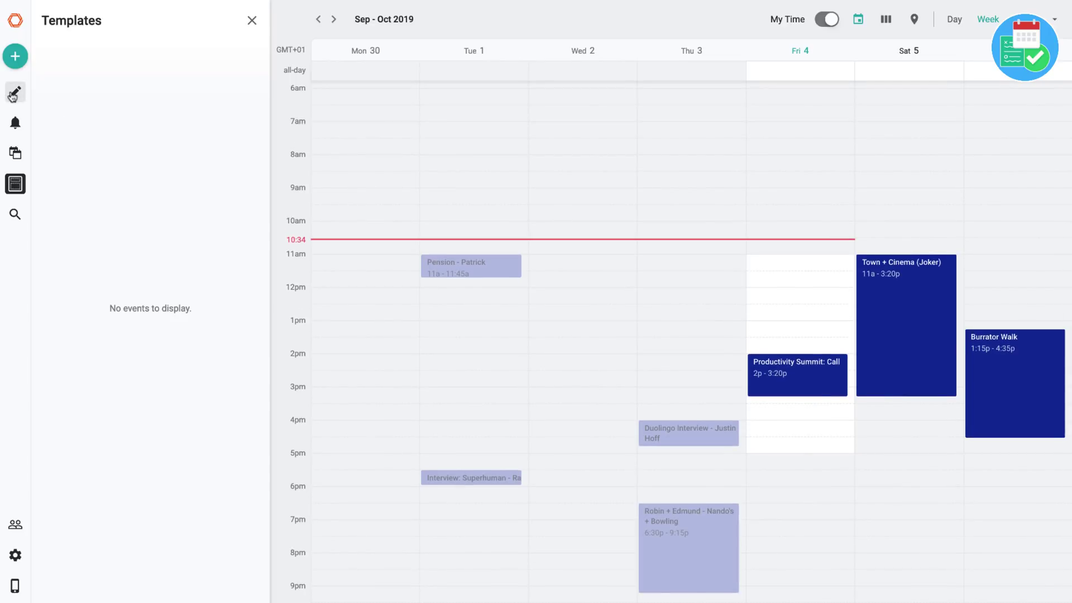
pyautogui.click(790, 276)
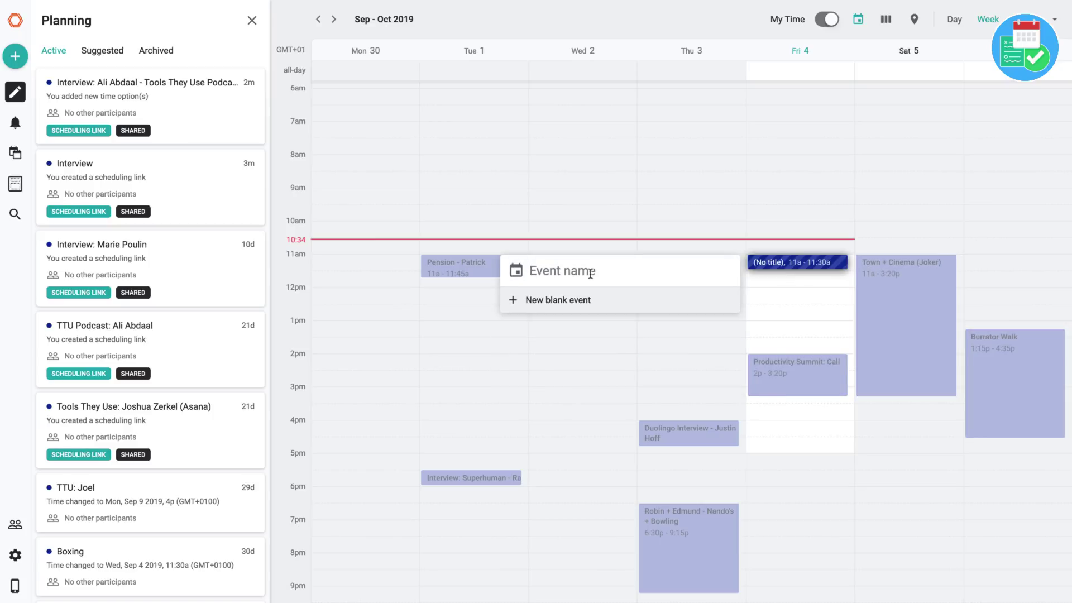
pyautogui.write('Event')
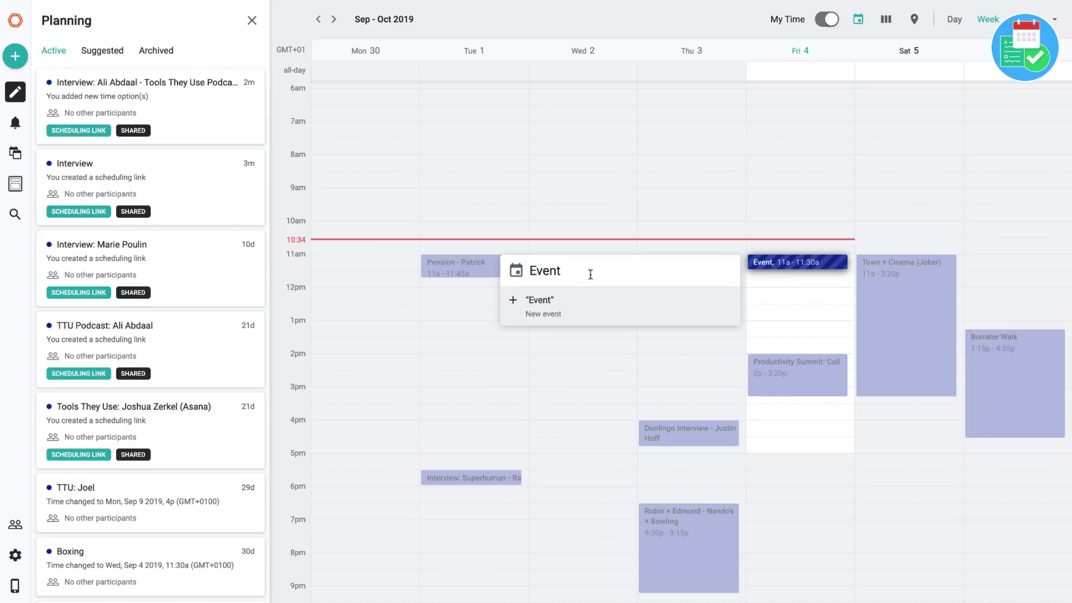
pyautogui.click(596, 296)
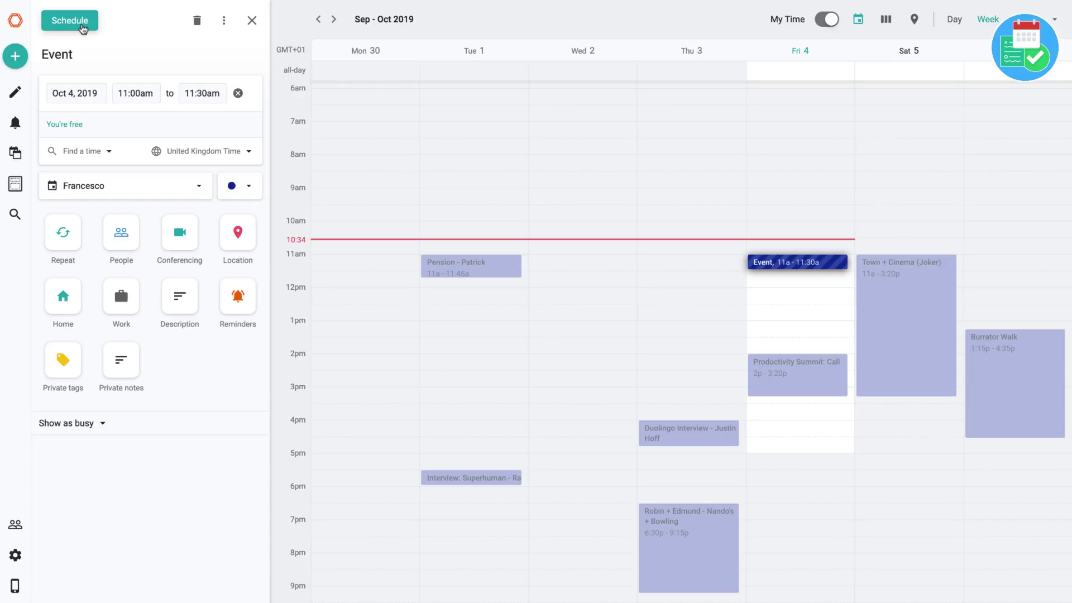
pyautogui.click(82, 26)
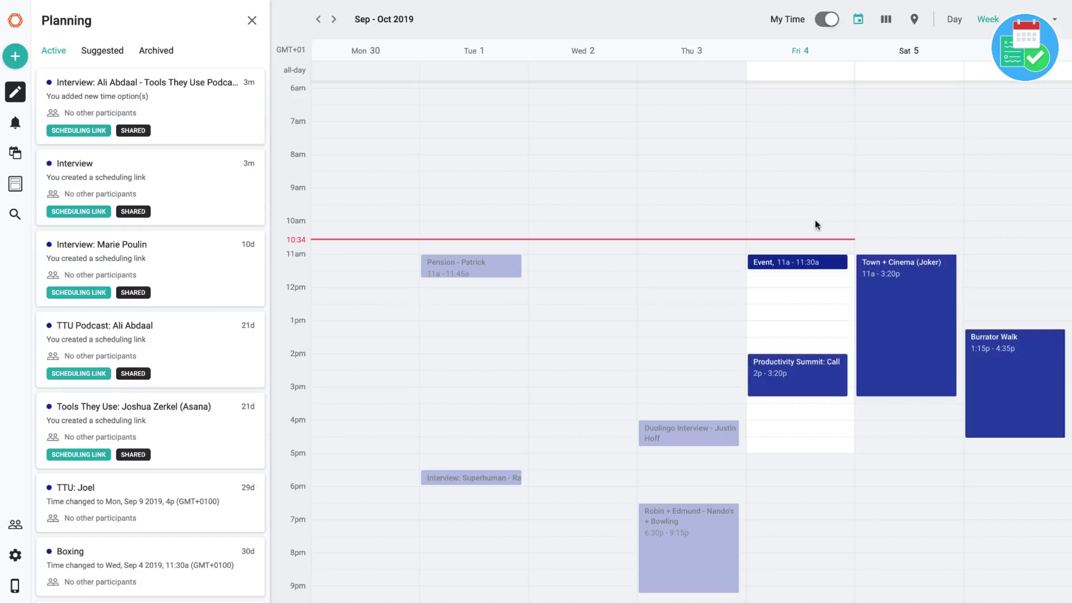
pyautogui.click(819, 261)
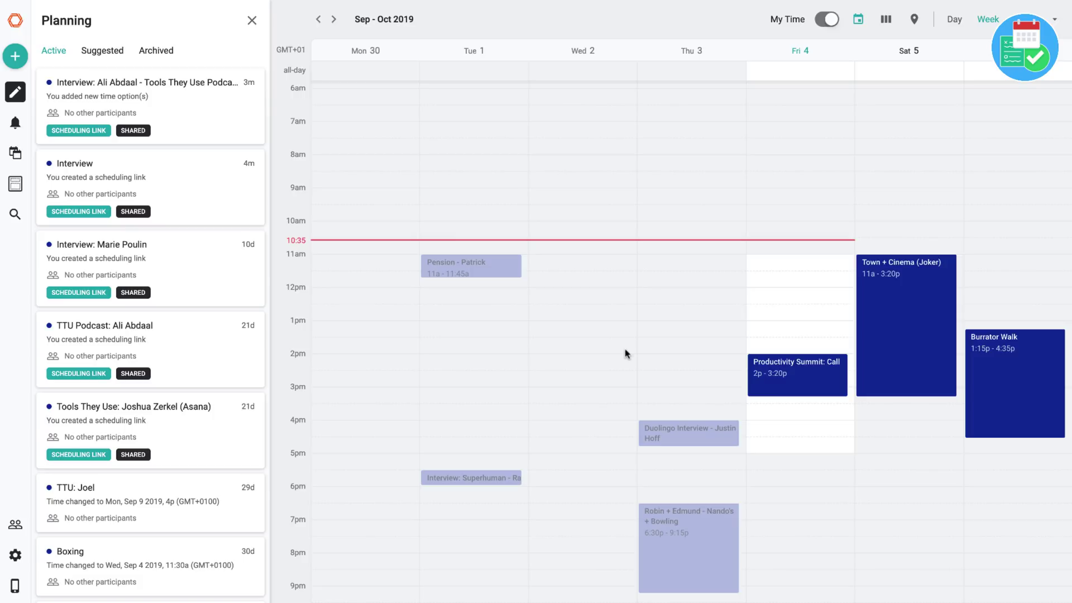
pyautogui.click(15, 183)
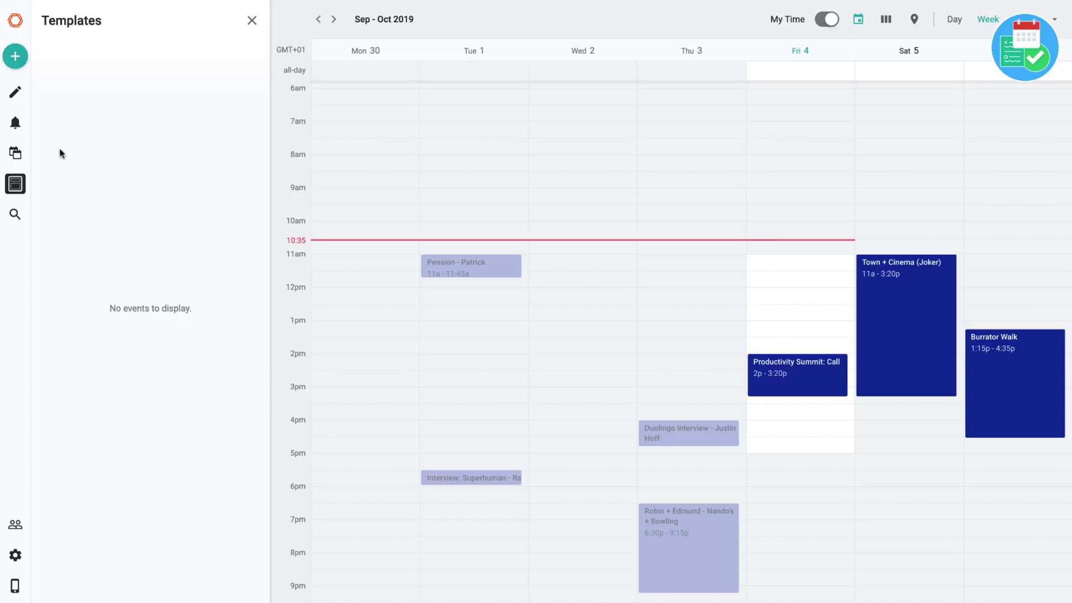
pyautogui.click(16, 58)
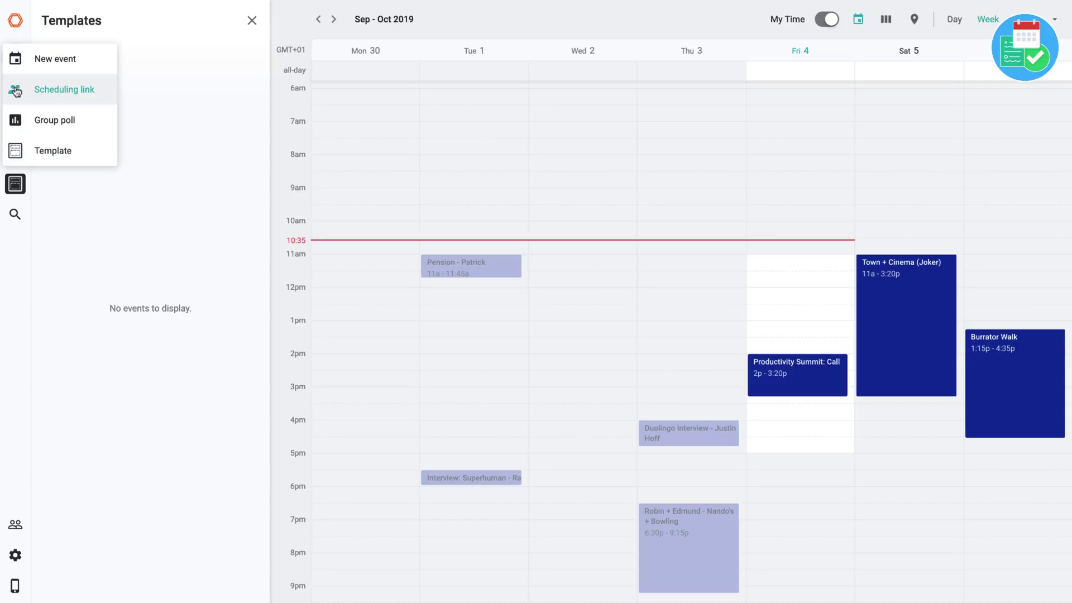
pyautogui.click(82, 112)
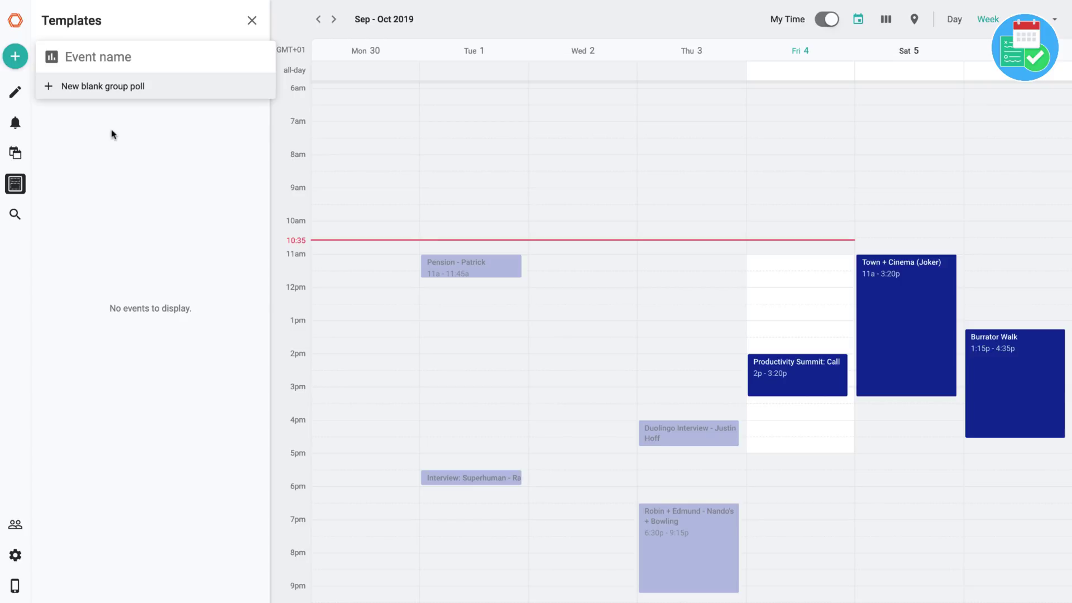
pyautogui.click(18, 92)
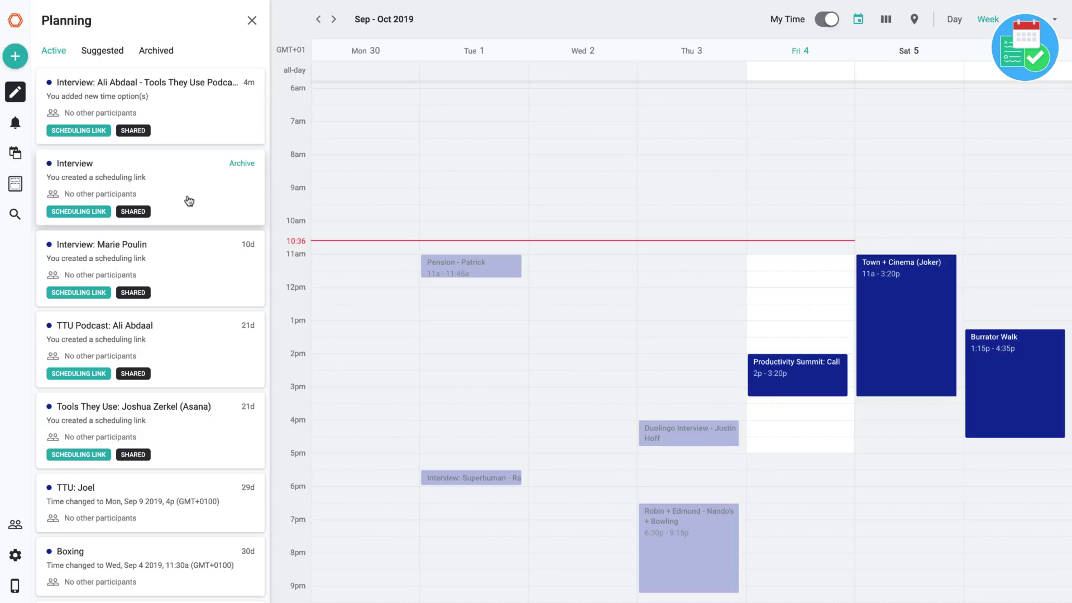
pyautogui.click(956, 19)
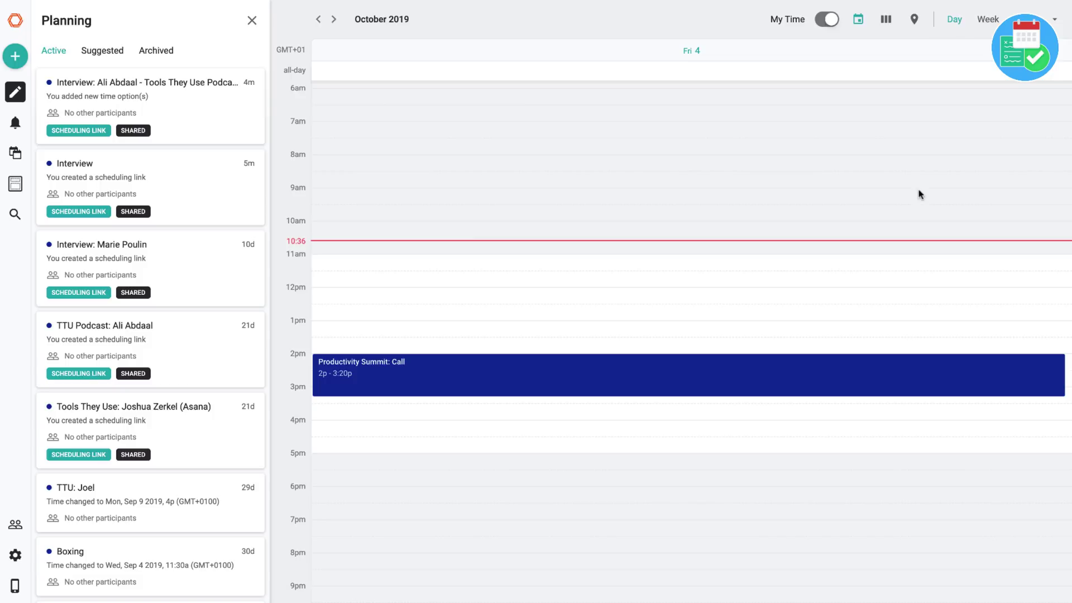